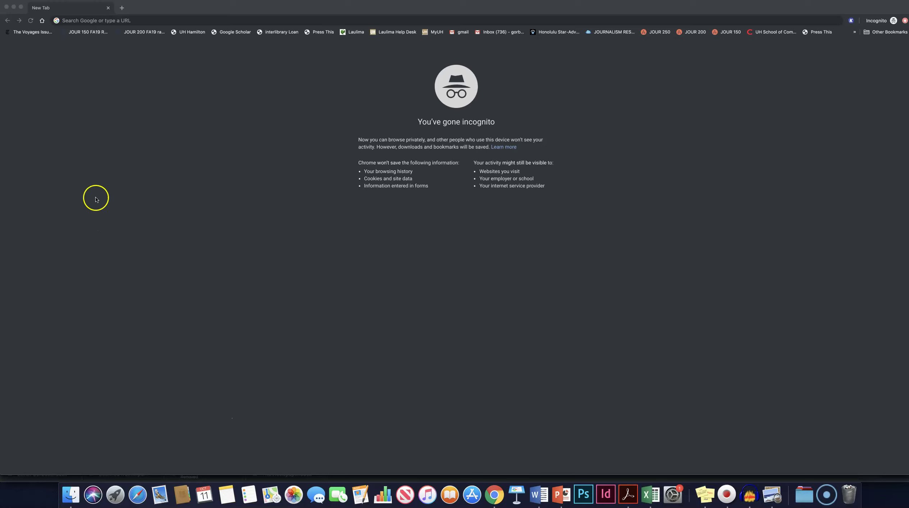
# Load the Wix TheHours News Blog template page in Chrome from its pasted web address.
pyautogui.click(132, 98)
pyautogui.click(91, 21)
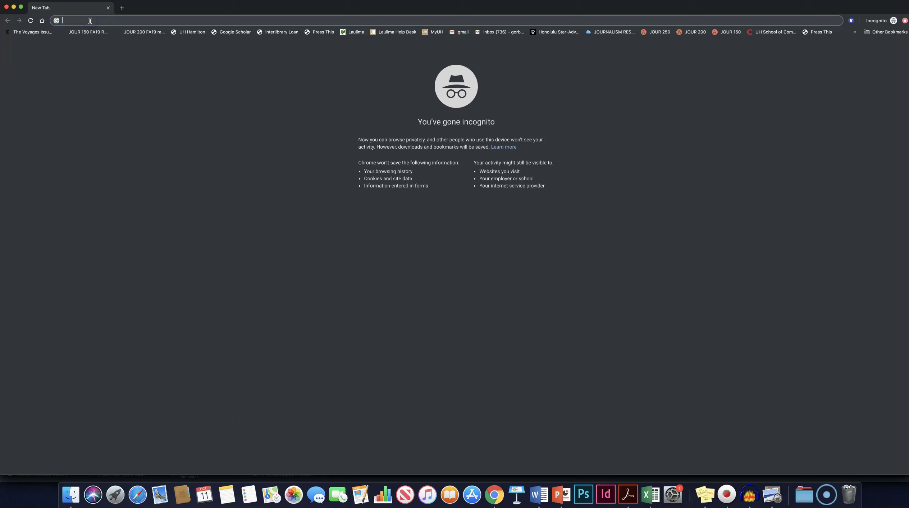
pyautogui.write('https://www.wix.com/website-template/view/html/2327')
pyautogui.press('Return')
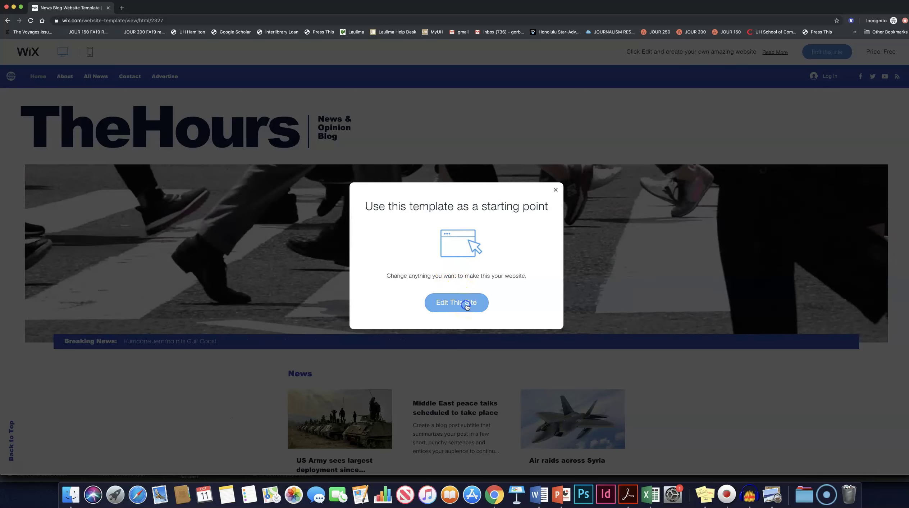
# Start editing the template and sign in with Google, entering the account e-mail.
pyautogui.click(467, 303)
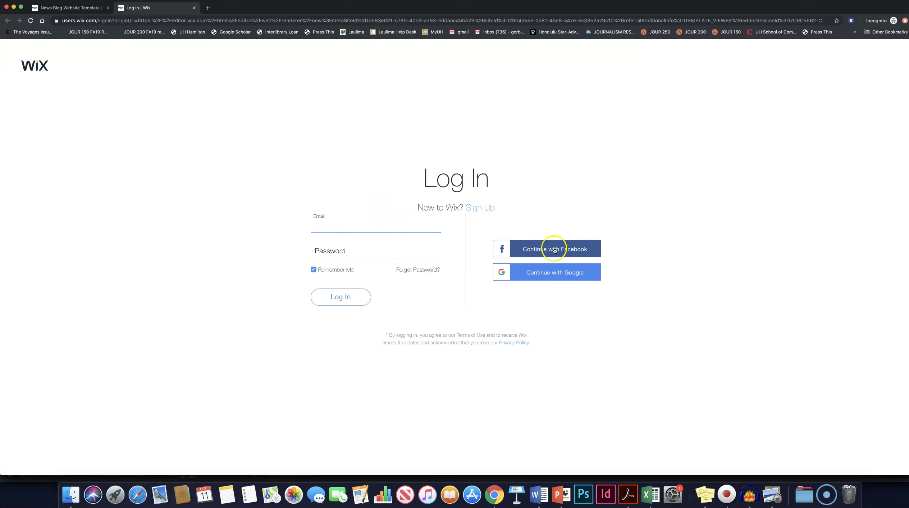
pyautogui.click(540, 271)
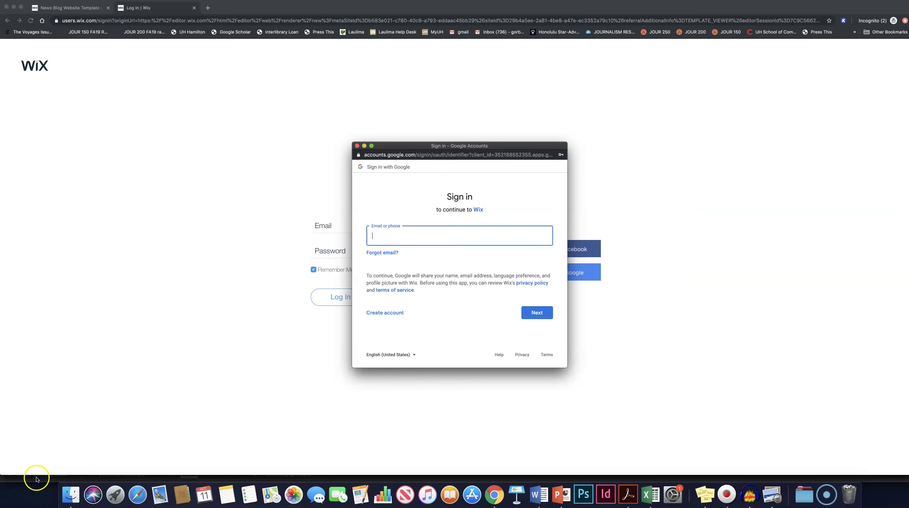
pyautogui.click(391, 238)
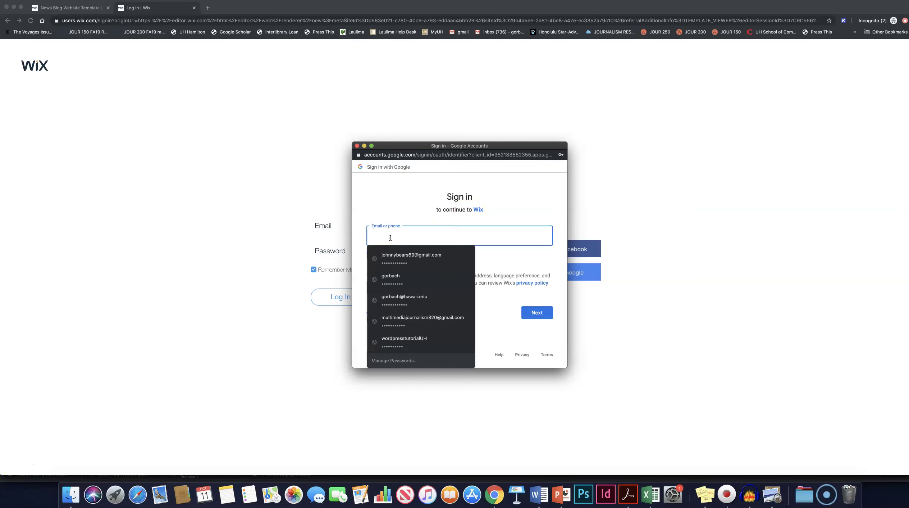
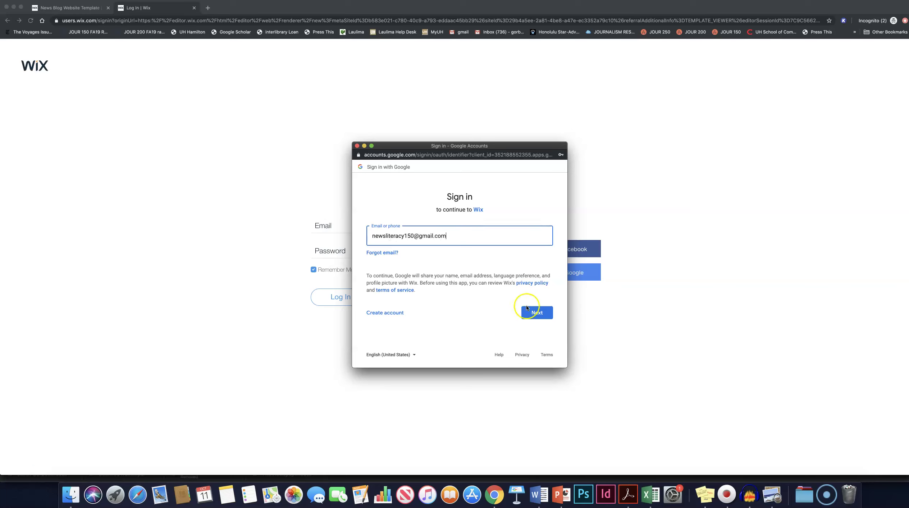
pyautogui.click(538, 312)
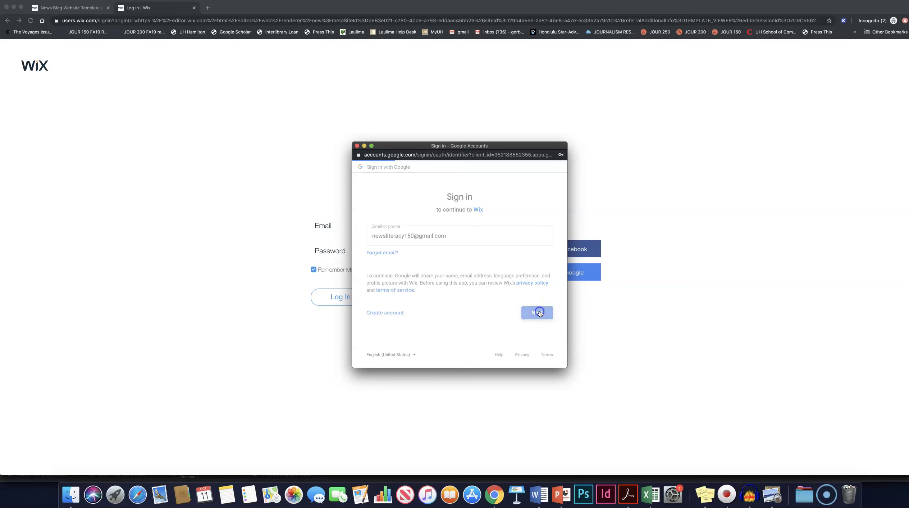
# Enter the Google account password in the password field.
pyautogui.click(430, 242)
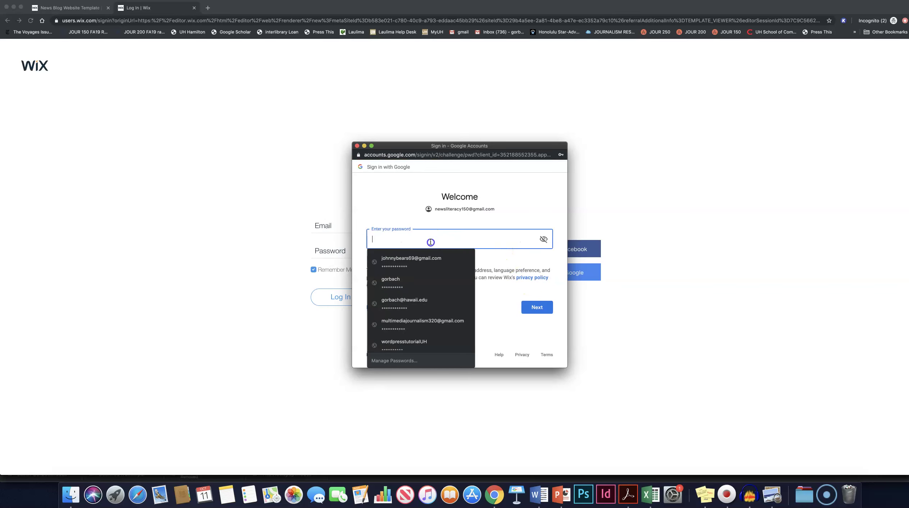
pyautogui.scroll(-3, 431, 286)
pyautogui.click(425, 234)
pyautogui.click(543, 241)
pyautogui.click(480, 239)
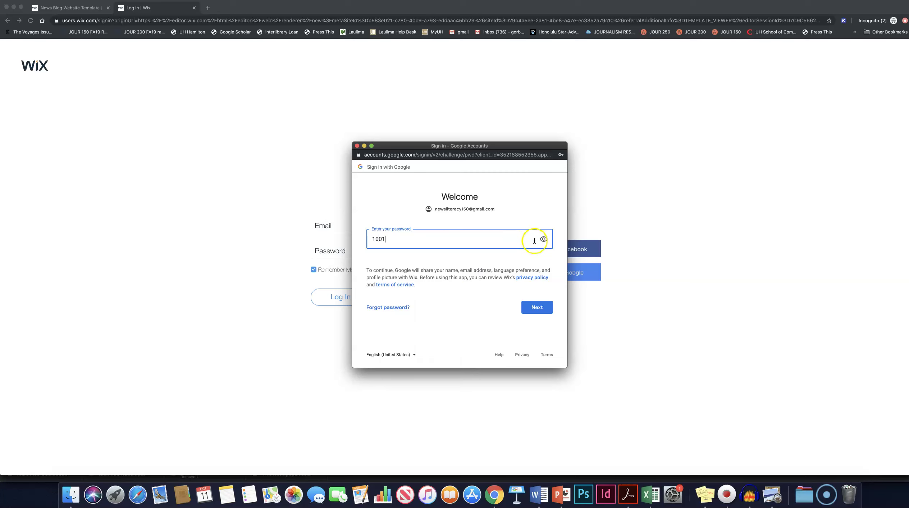
pyautogui.click(543, 239)
# Submit the password to finish signing in, then dismiss the Welcome to Wix video pop-up.
pyautogui.click(529, 304)
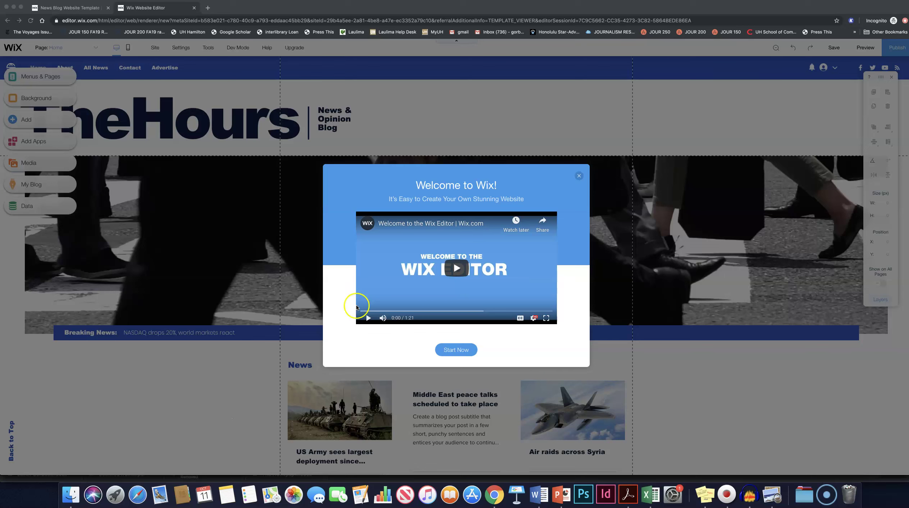
pyautogui.click(580, 175)
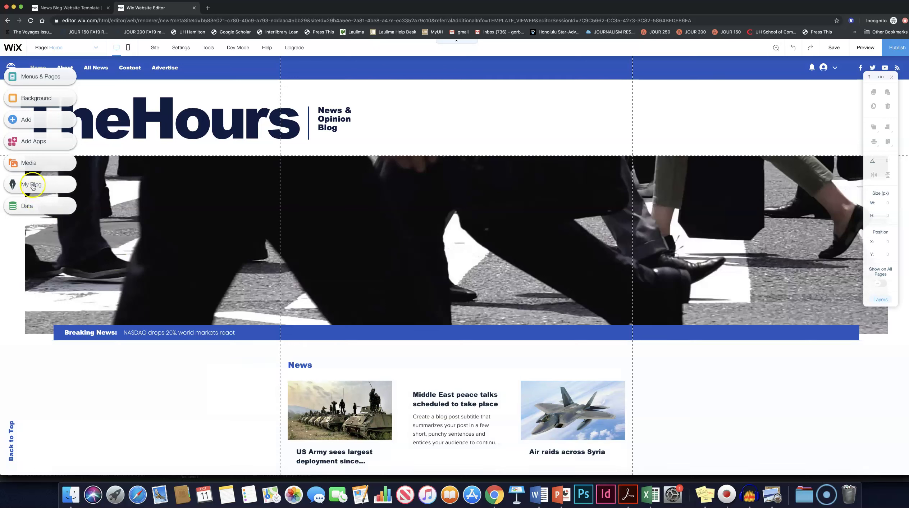
# Open My Blog's Manage Posts list showing the 20 published sample posts.
pyautogui.click(30, 185)
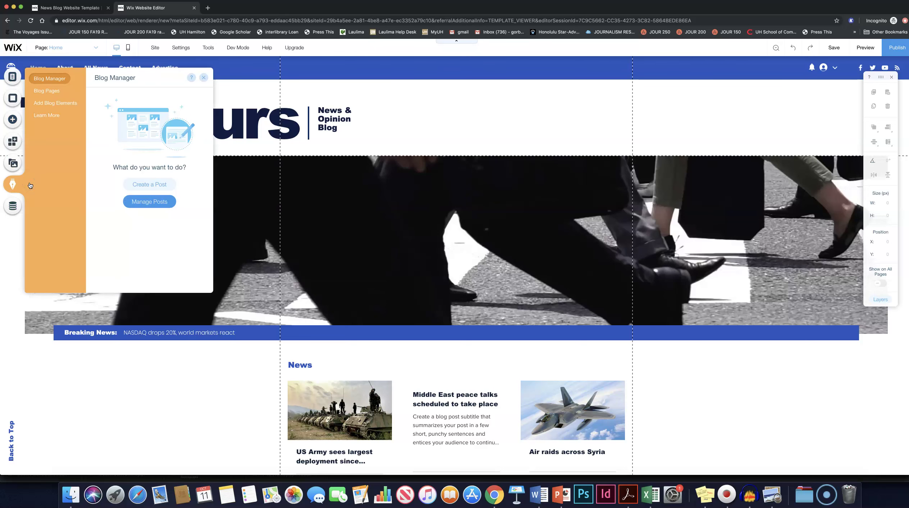
pyautogui.click(161, 201)
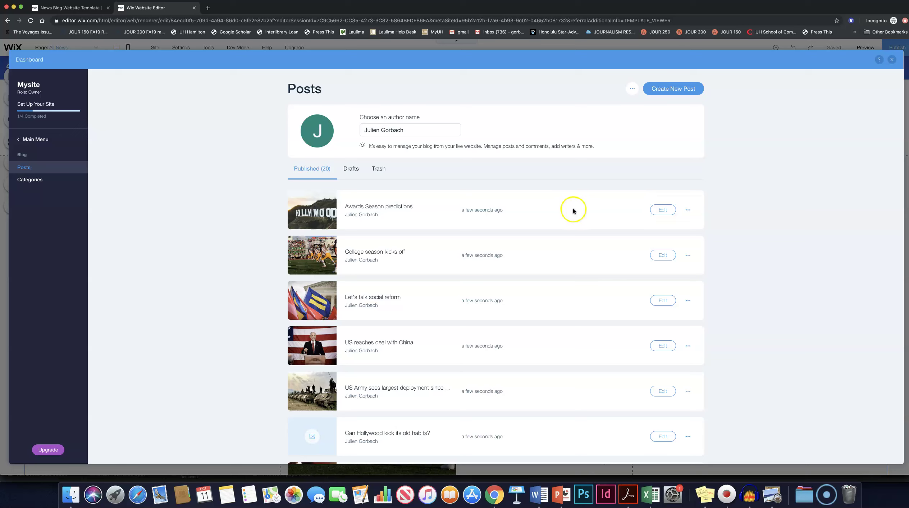
# Move the remaining sample posts to the trash, then view the blog categories.
pyautogui.click(689, 211)
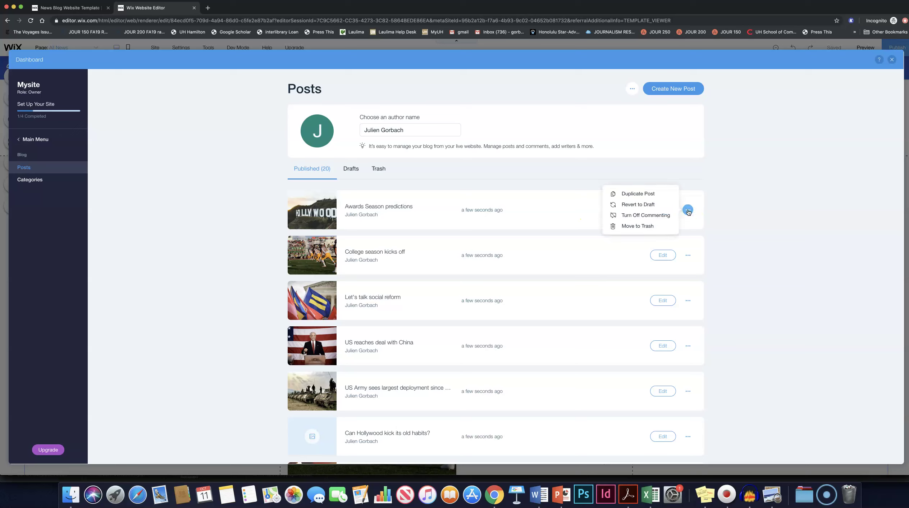
pyautogui.click(650, 227)
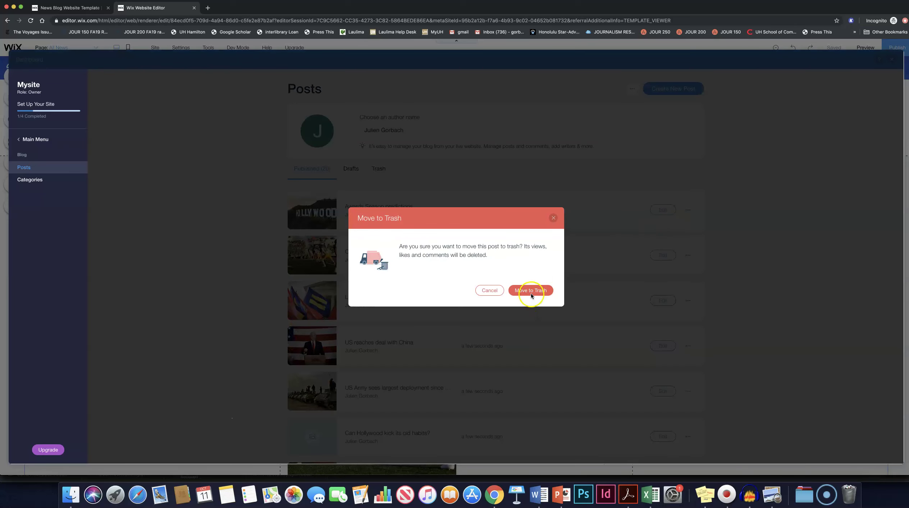
pyautogui.click(533, 291)
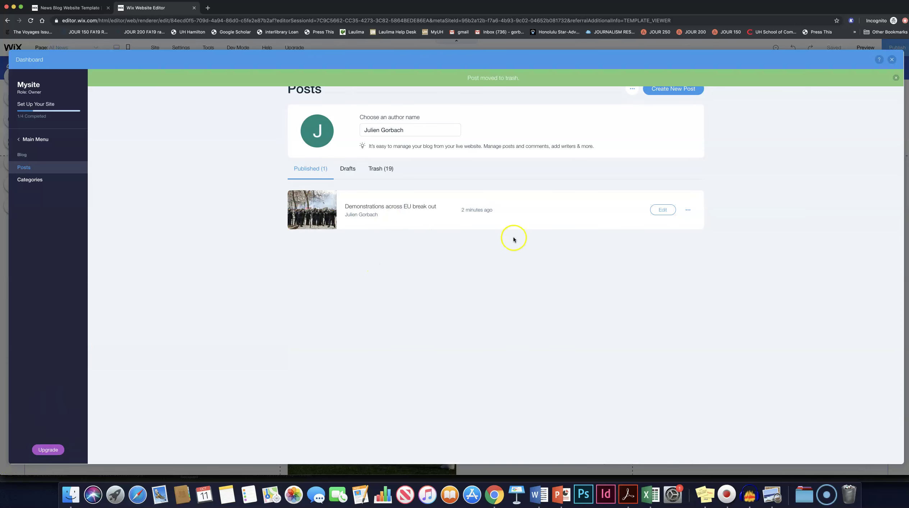
pyautogui.click(687, 211)
pyautogui.click(645, 229)
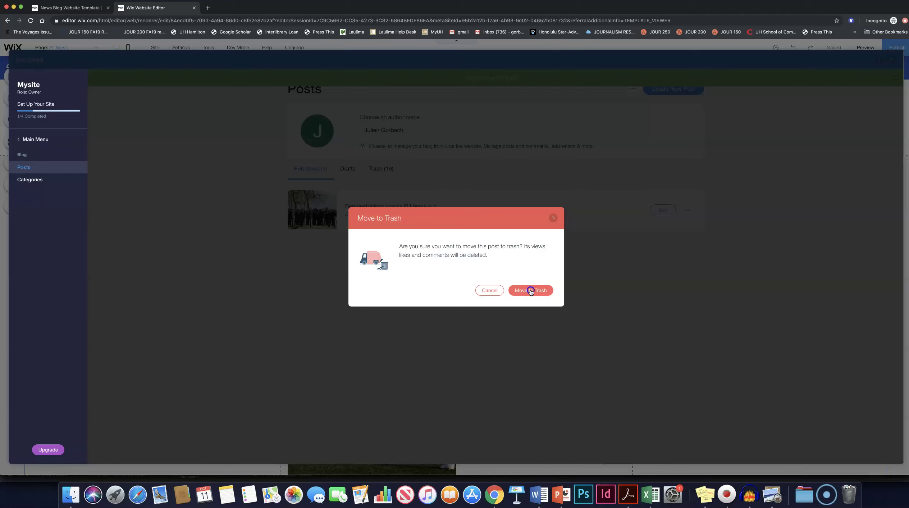
pyautogui.click(531, 290)
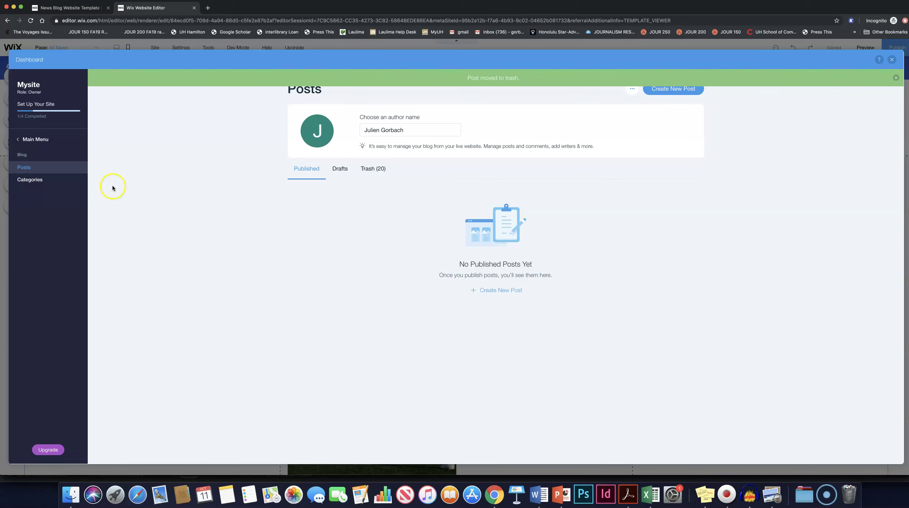
pyautogui.click(33, 183)
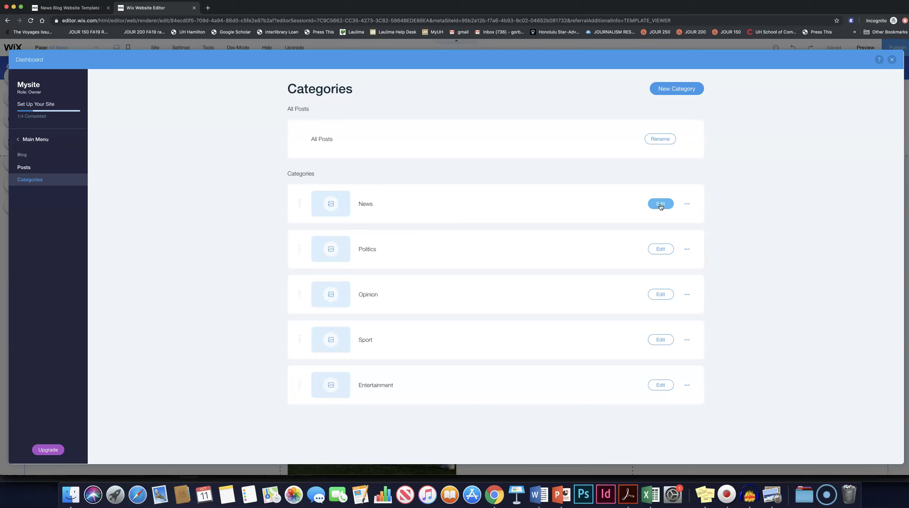
# Rename the News category label and title to Top Stories and save it.
pyautogui.click(661, 204)
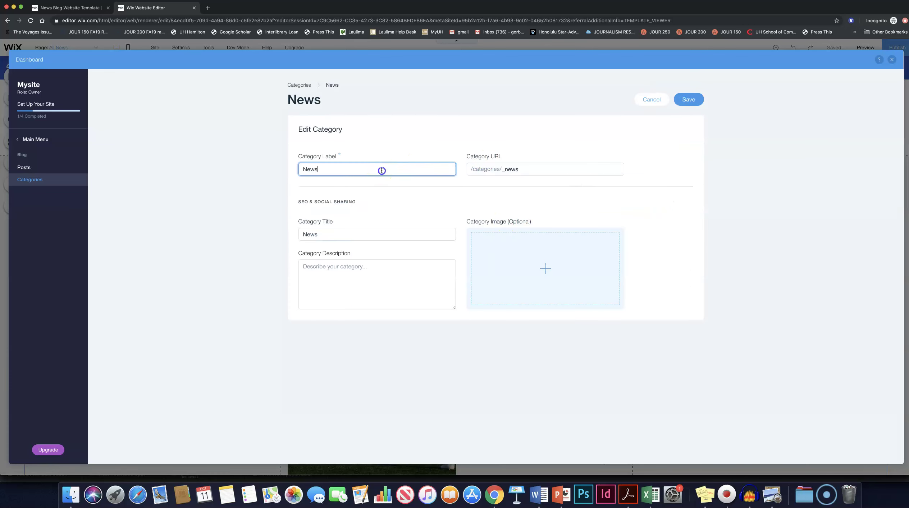
pyautogui.write('Top Stori')
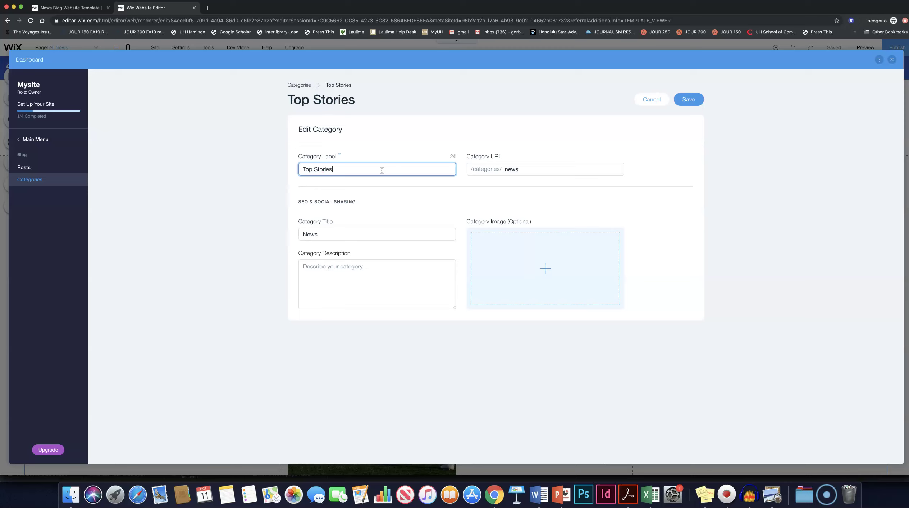
pyautogui.doubleClick(320, 234)
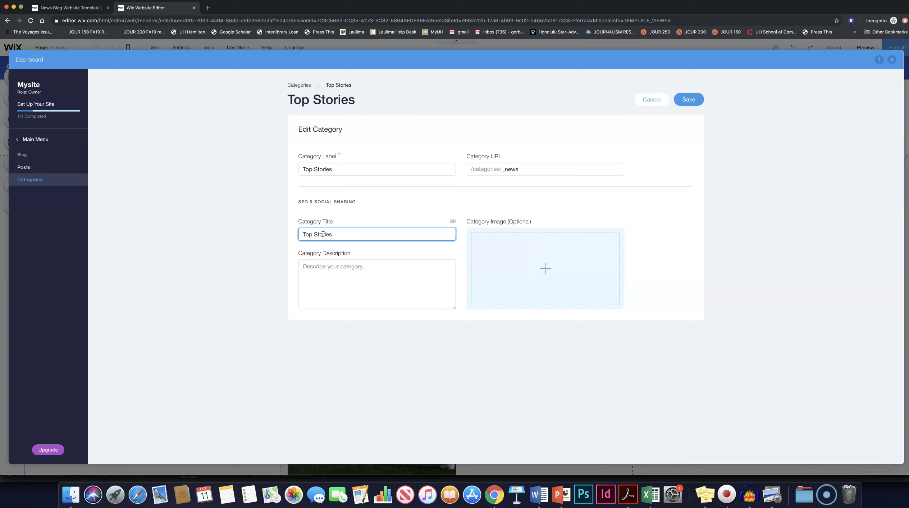
pyautogui.write('Top Stories')
pyautogui.scroll(-1, 689, 97)
pyautogui.click(690, 82)
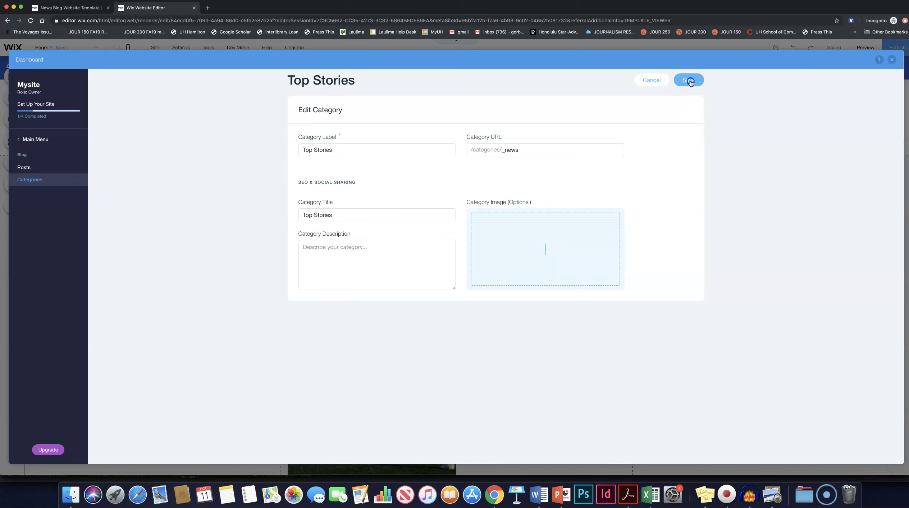
# Rename the Politics category to National Stories and save the change.
pyautogui.click(667, 251)
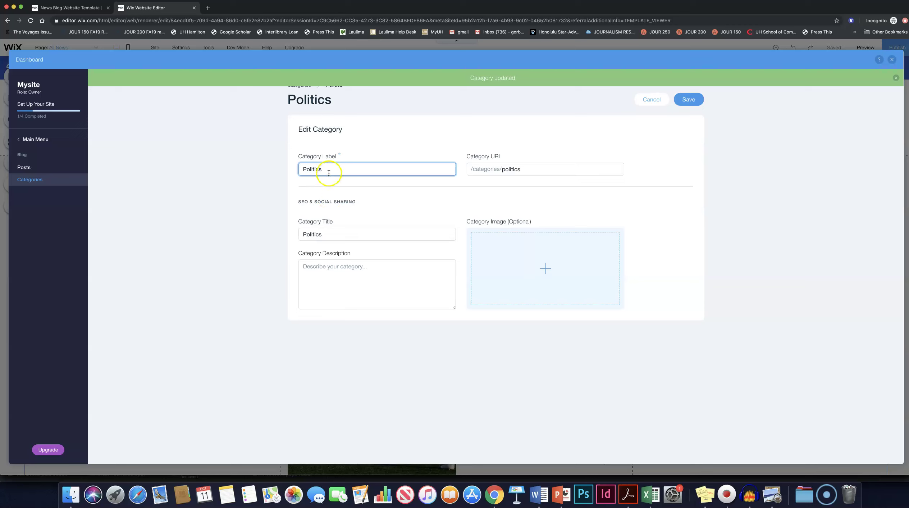
pyautogui.click(330, 172)
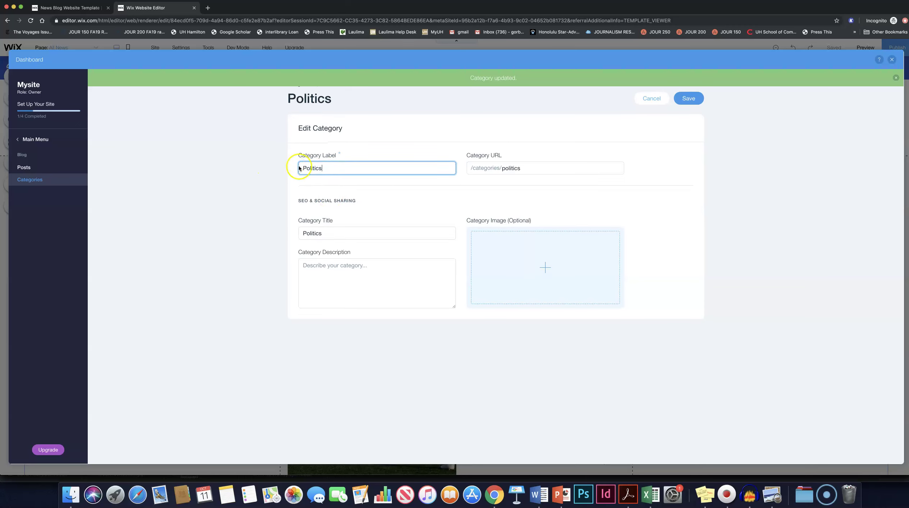
pyautogui.moveTo(322, 168); pyautogui.dragTo(308, 167)
pyautogui.write('National Stories')
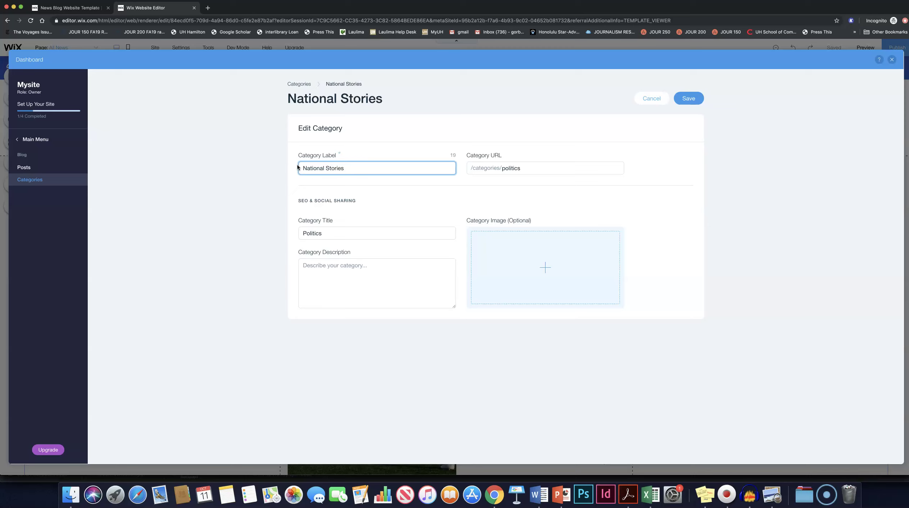
pyautogui.click(320, 230)
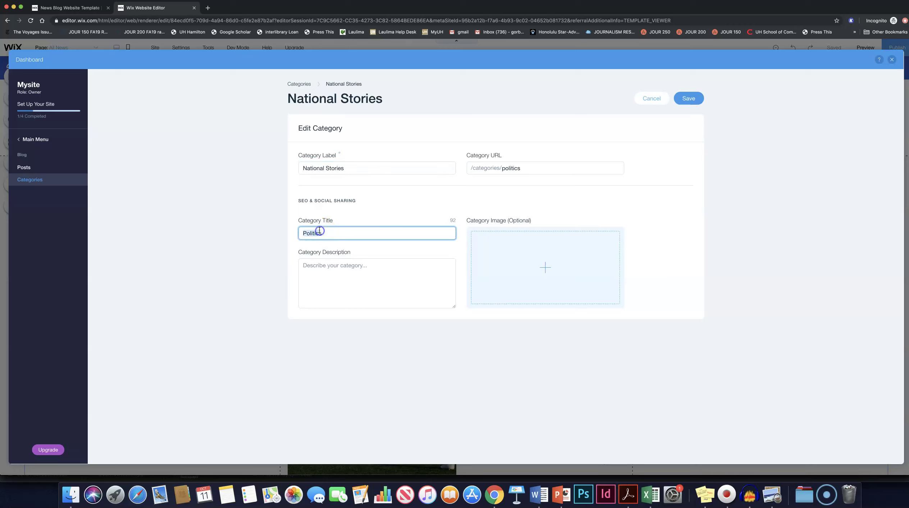
pyautogui.click(15, 463)
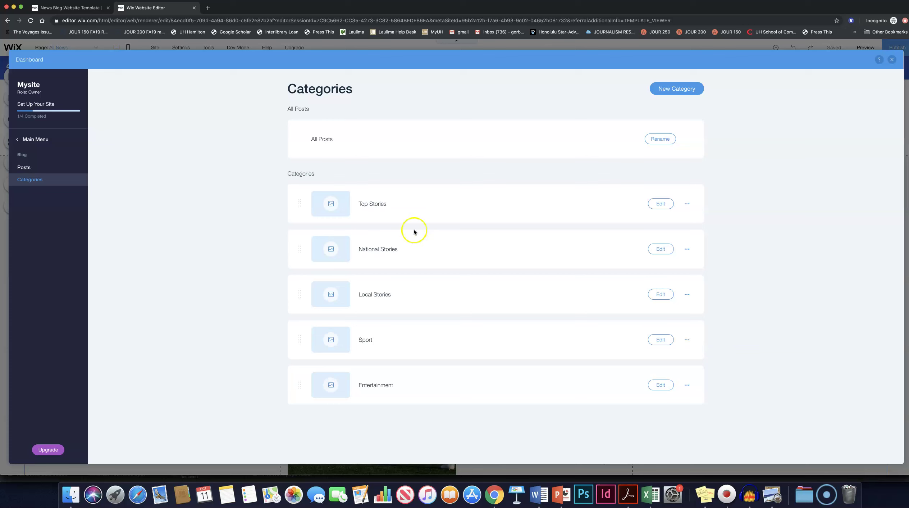
# Create a new category named Opinion, filling its label and title, and save it.
pyautogui.click(673, 92)
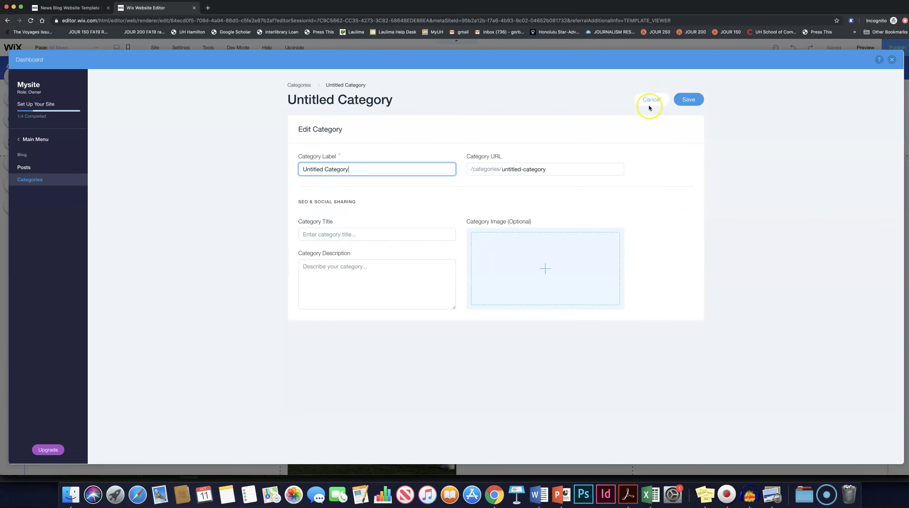
pyautogui.tripleClick(357, 166)
pyautogui.write('Opinion')
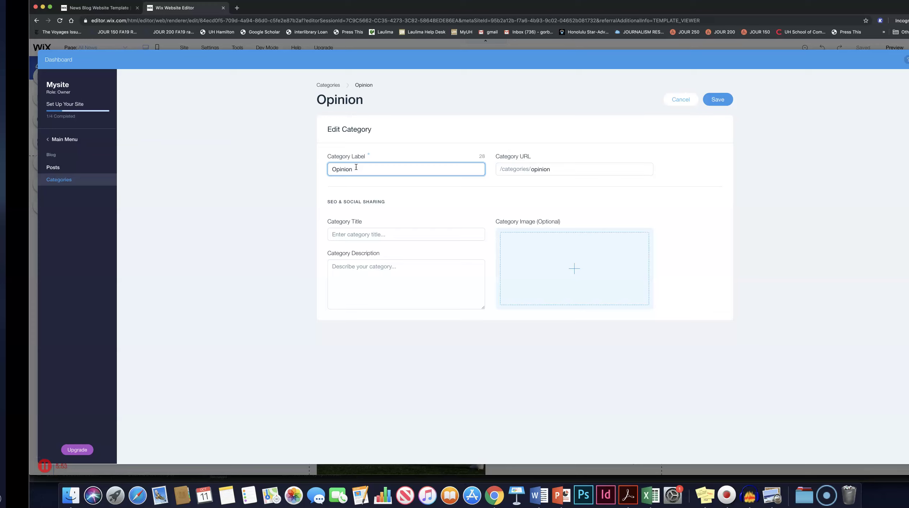
pyautogui.click(340, 233)
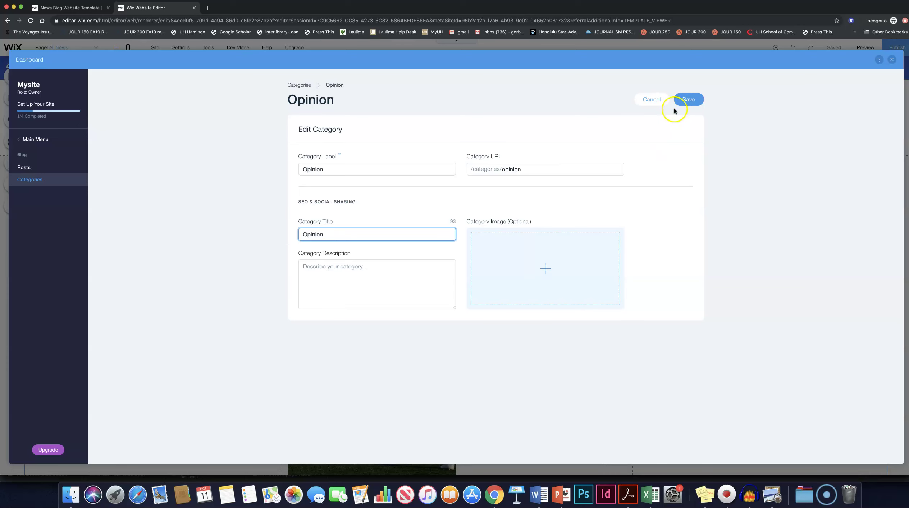
pyautogui.click(688, 101)
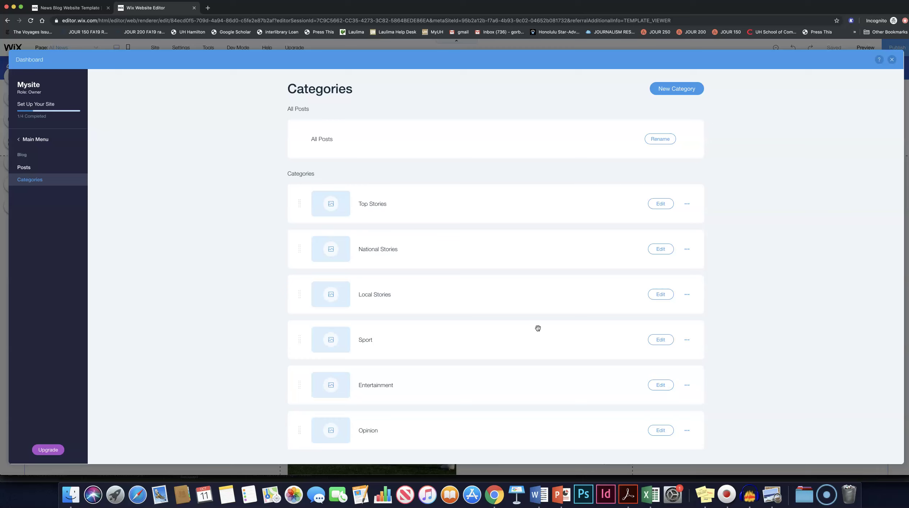
# Delete the Sport category.
pyautogui.click(686, 340)
pyautogui.click(658, 343)
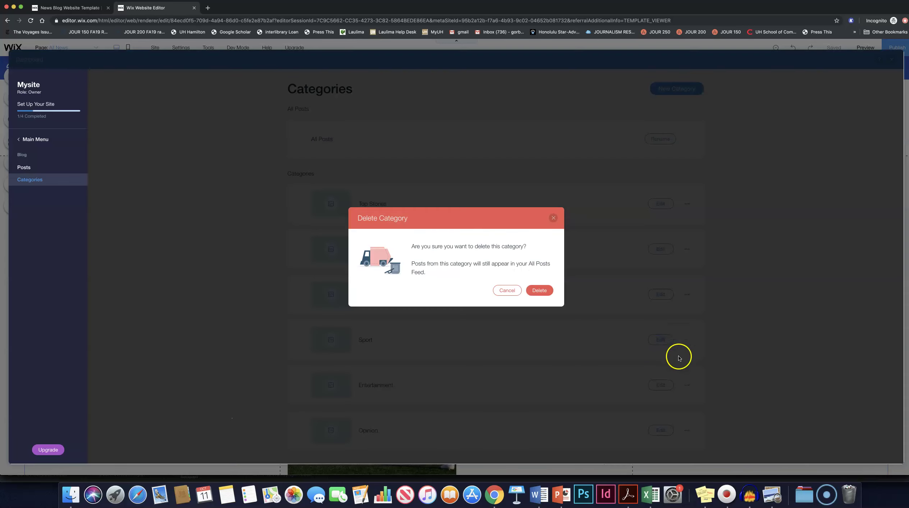
pyautogui.click(551, 295)
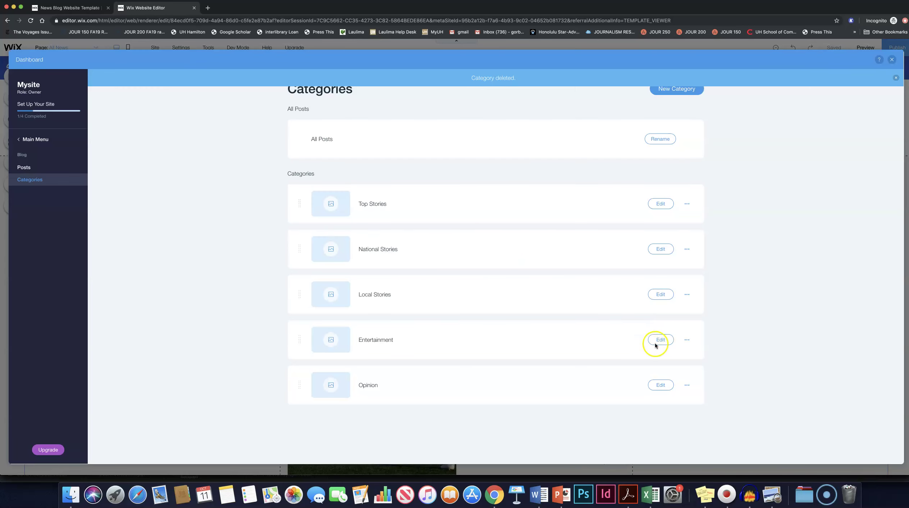
# Delete the Entertainment category, then bring the news article window over the dashboard.
pyautogui.click(686, 340)
pyautogui.click(656, 340)
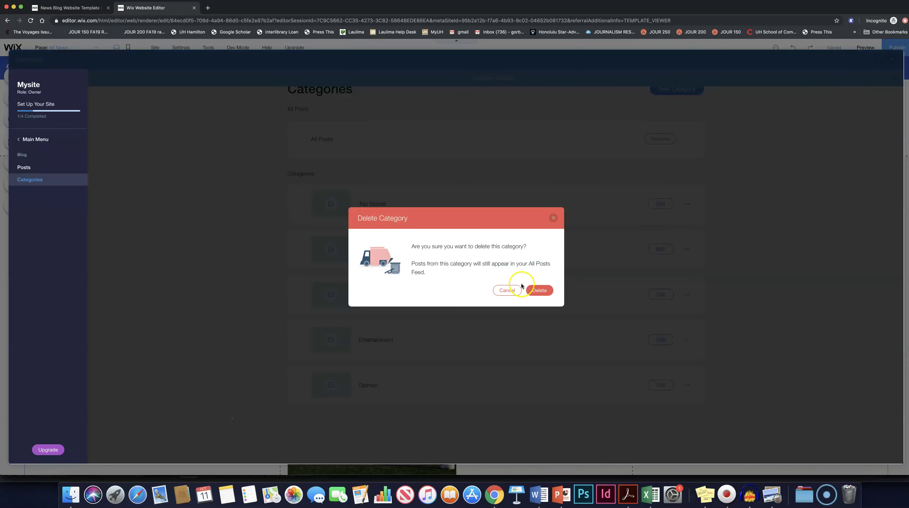
pyautogui.click(541, 292)
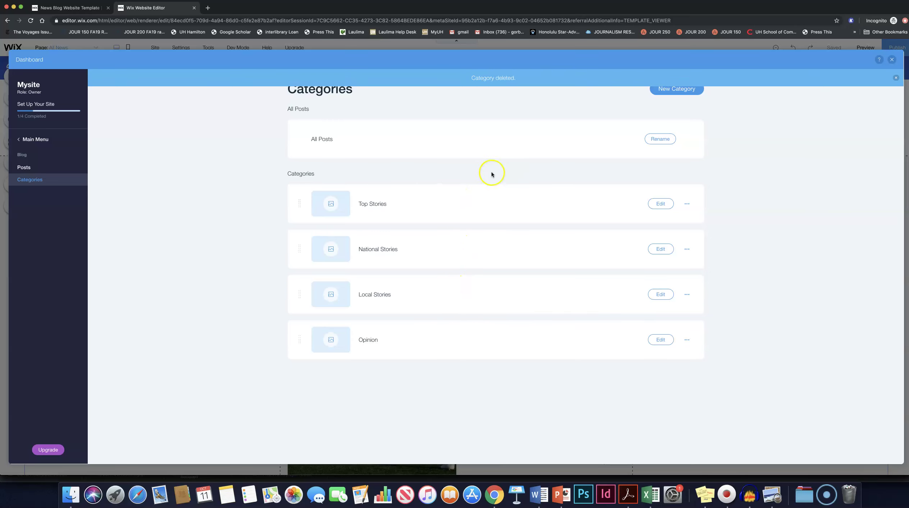
pyautogui.click(509, 161)
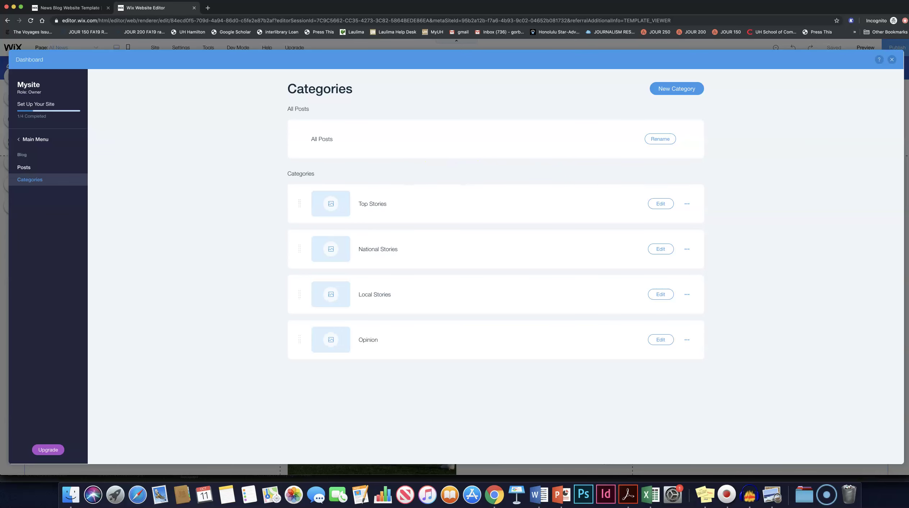
pyautogui.moveTo(908, 66); pyautogui.dragTo(312, 45)
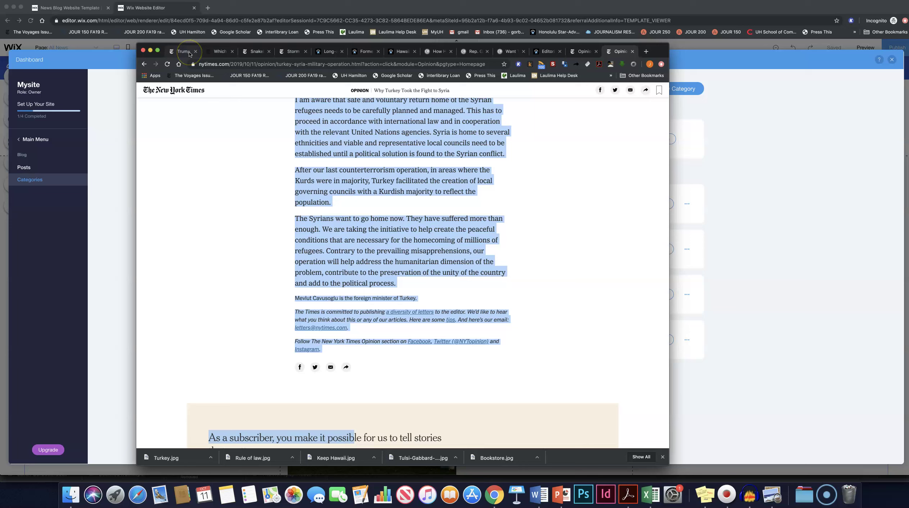
# Review the Trump impeachment, 2020 Democratic polling, Ala Wai dredging and Honolulu bookstore articles.
pyautogui.click(183, 52)
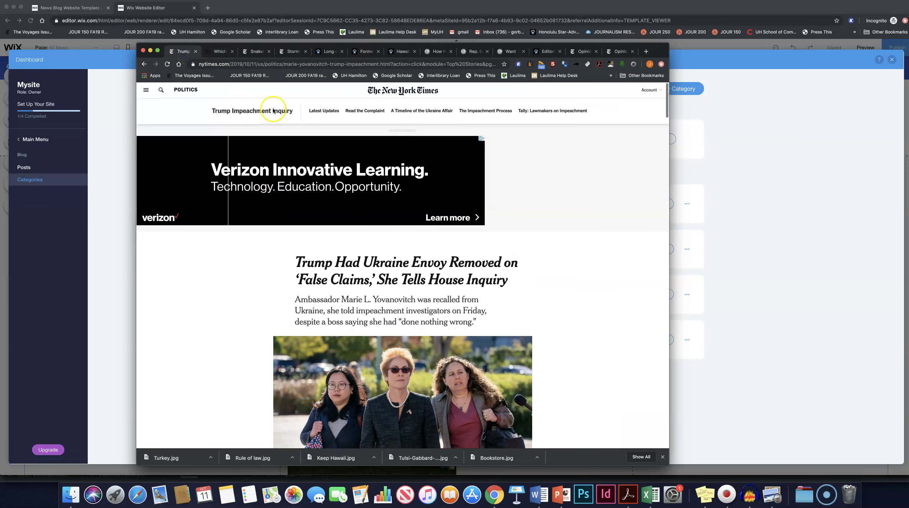
pyautogui.click(219, 52)
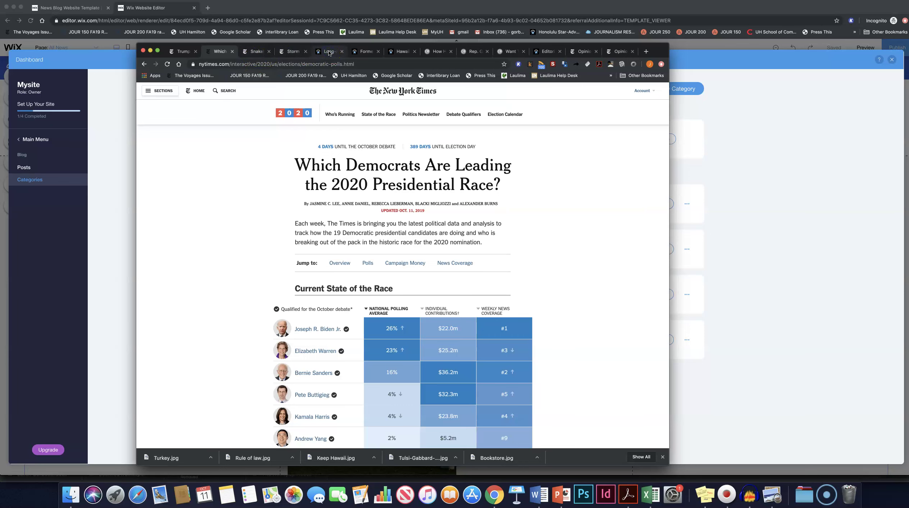
pyautogui.click(329, 53)
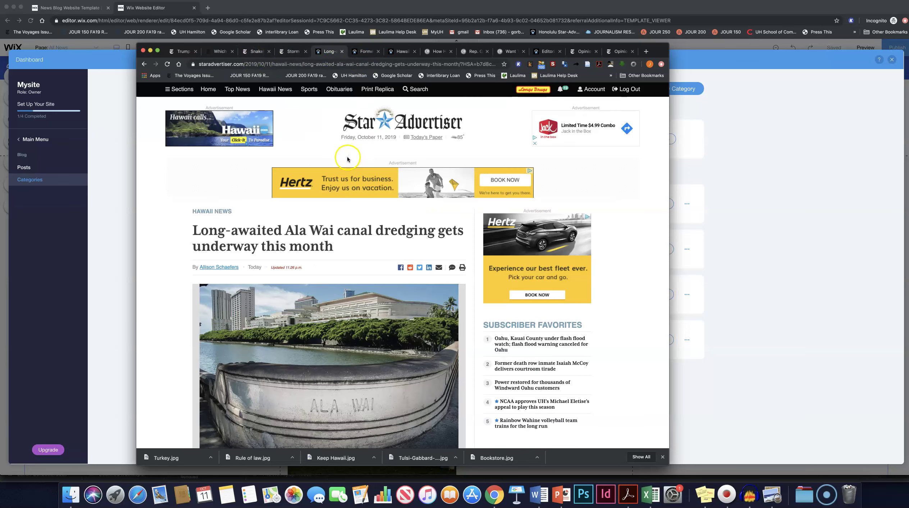
pyautogui.click(433, 51)
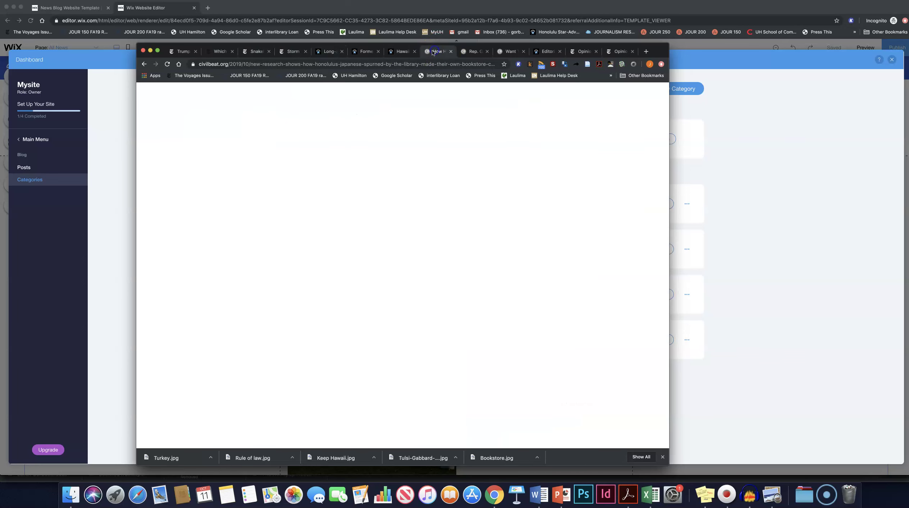
pyautogui.scroll(20, 330, 198)
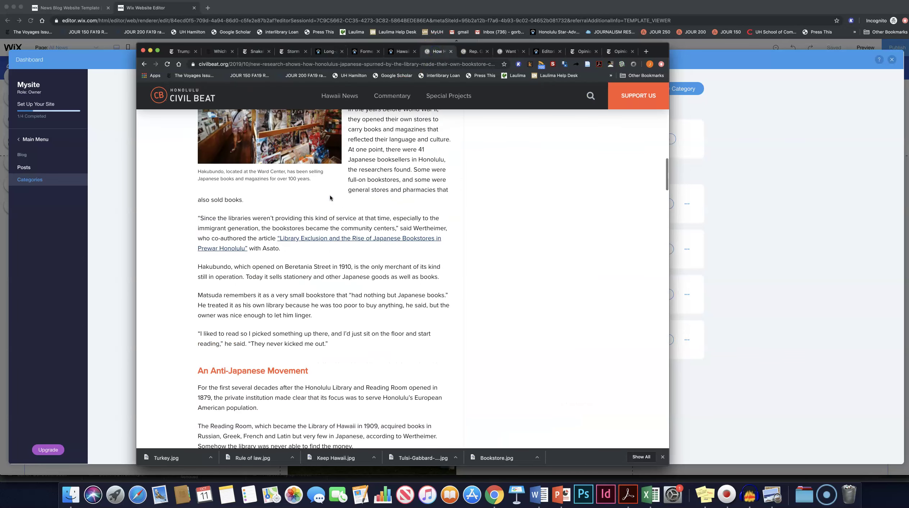
# Check the Rep. Gabbard military service article, then drag the browser window aside.
pyautogui.click(470, 52)
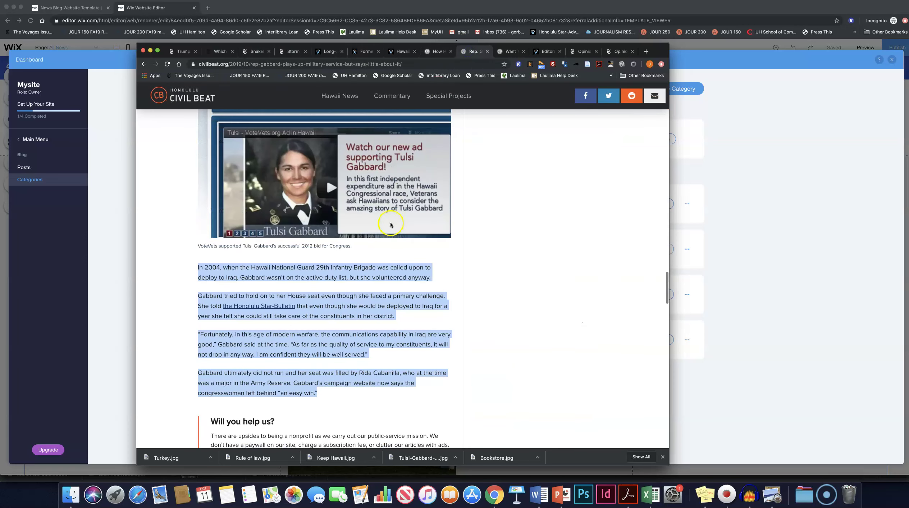
pyautogui.scroll(20, 390, 223)
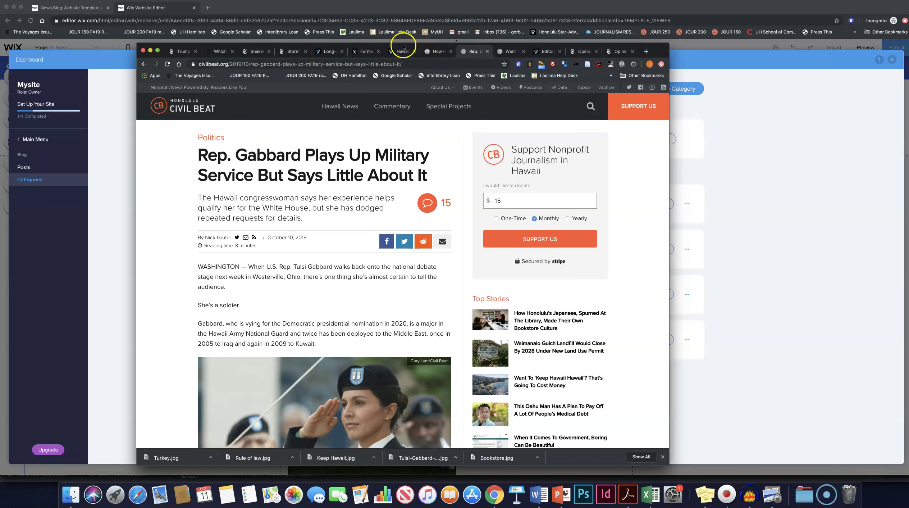
pyautogui.moveTo(404, 47); pyautogui.dragTo(533, 39)
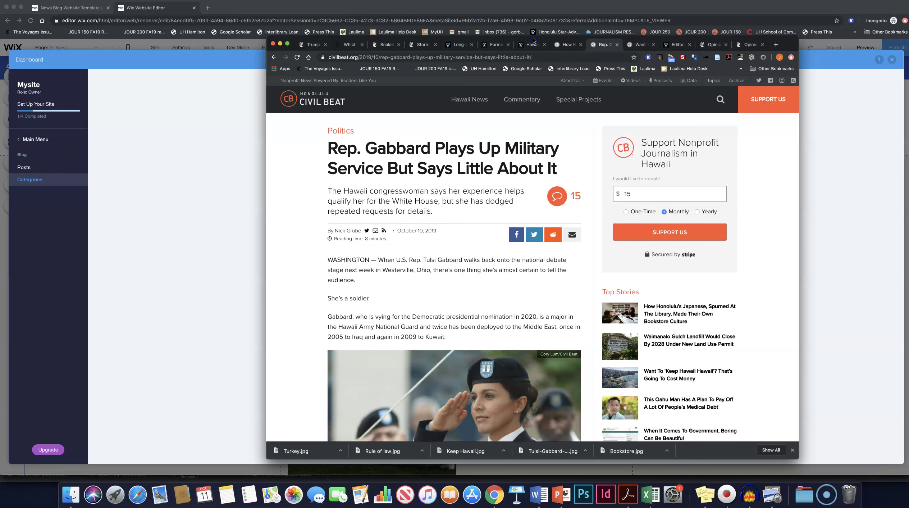
pyautogui.moveTo(533, 40); pyautogui.dragTo(908, 67)
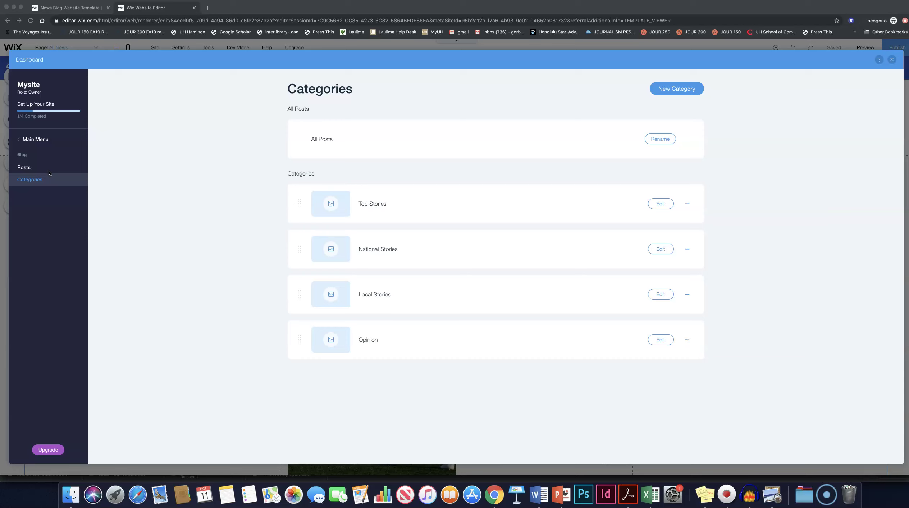
# Show the Posts page reading No Published Posts Yet, with the article window alongside.
pyautogui.click(27, 168)
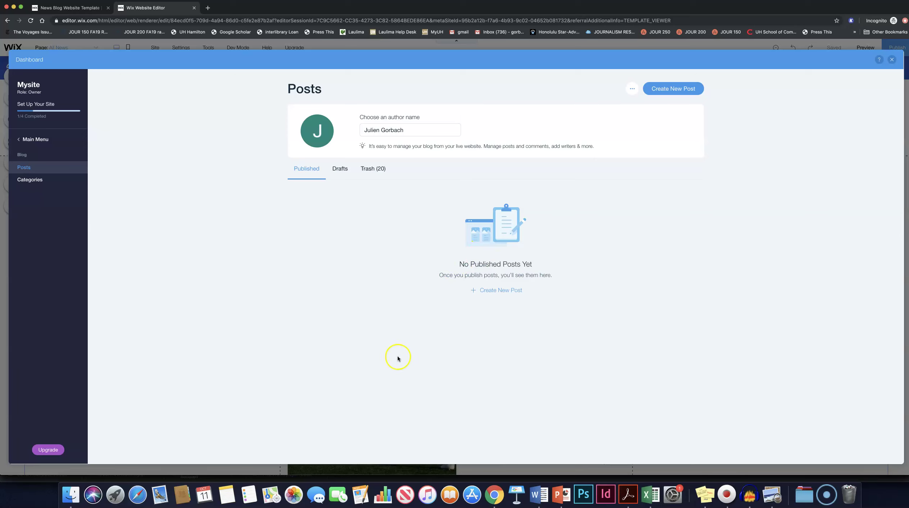
pyautogui.click(686, 90)
pyautogui.moveTo(908, 70); pyautogui.dragTo(463, 70)
# Read the Trump impeachment article, selecting its summary paragraph, then move the window off-screen.
pyautogui.click(440, 60)
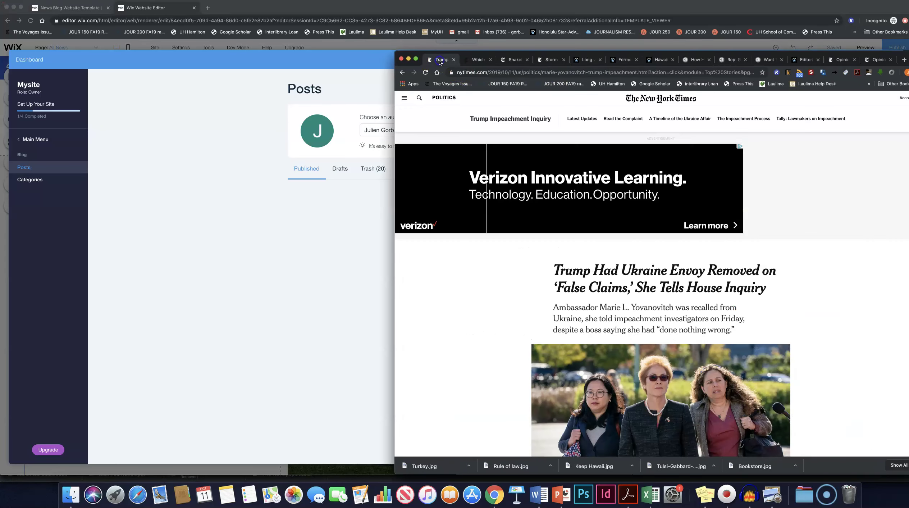
pyautogui.scroll(-3, 472, 278)
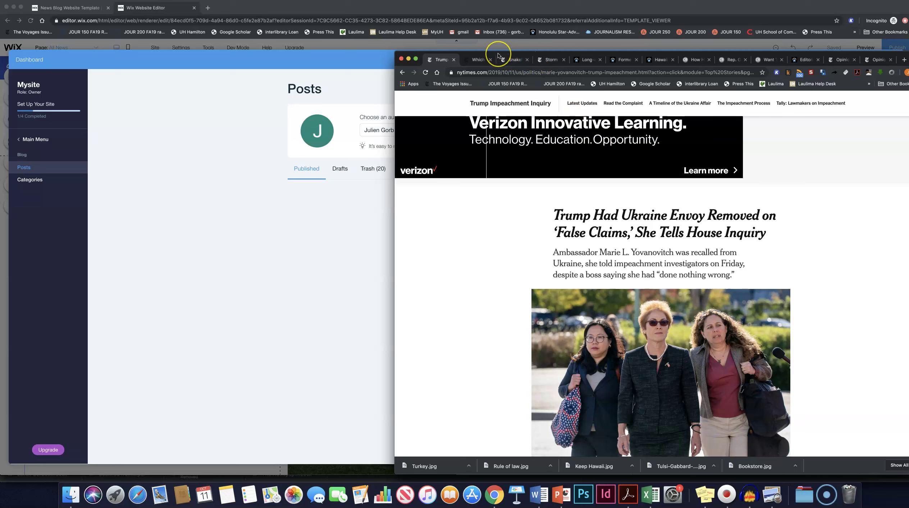
pyautogui.moveTo(553, 252); pyautogui.dragTo(729, 273)
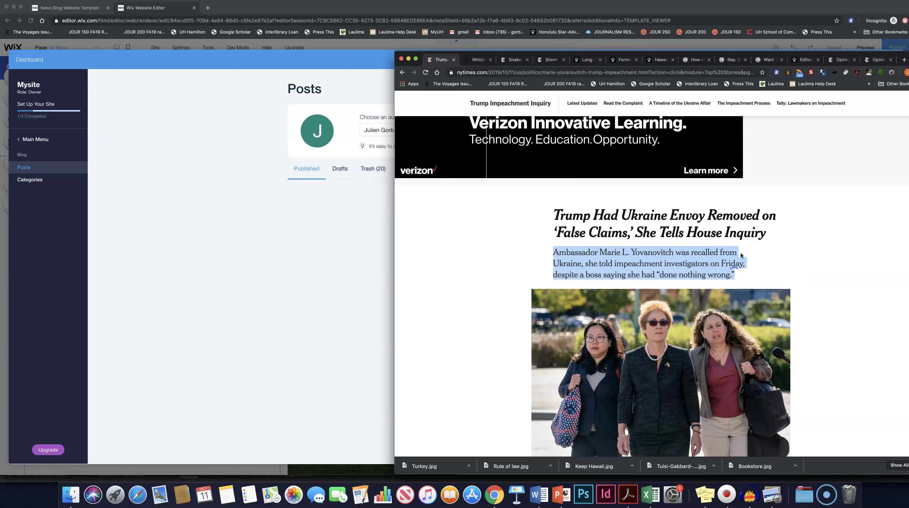
pyautogui.scroll(-5, 680, 331)
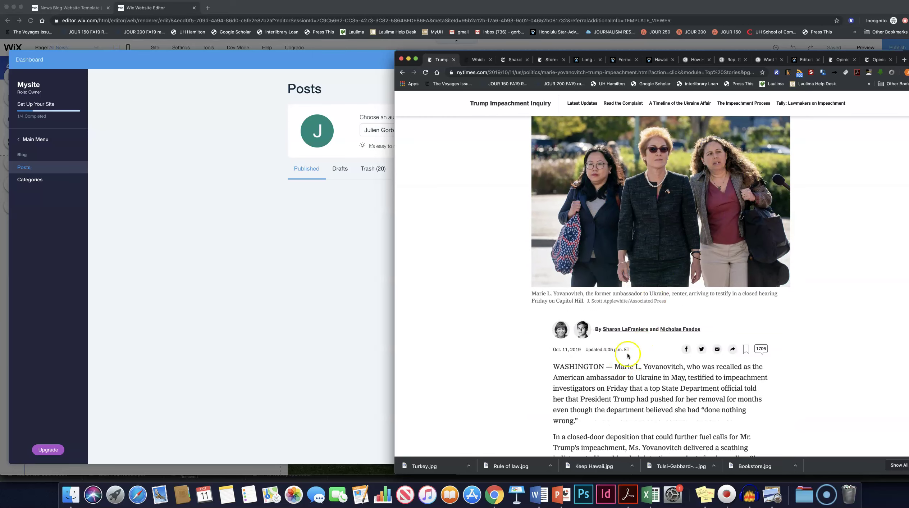
pyautogui.scroll(-6, 611, 352)
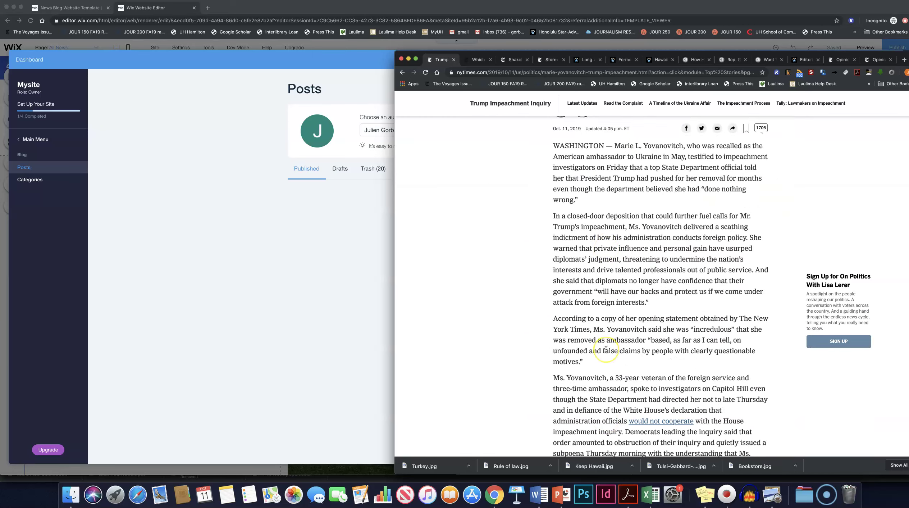
pyautogui.scroll(-2, 606, 350)
pyautogui.scroll(15, 608, 338)
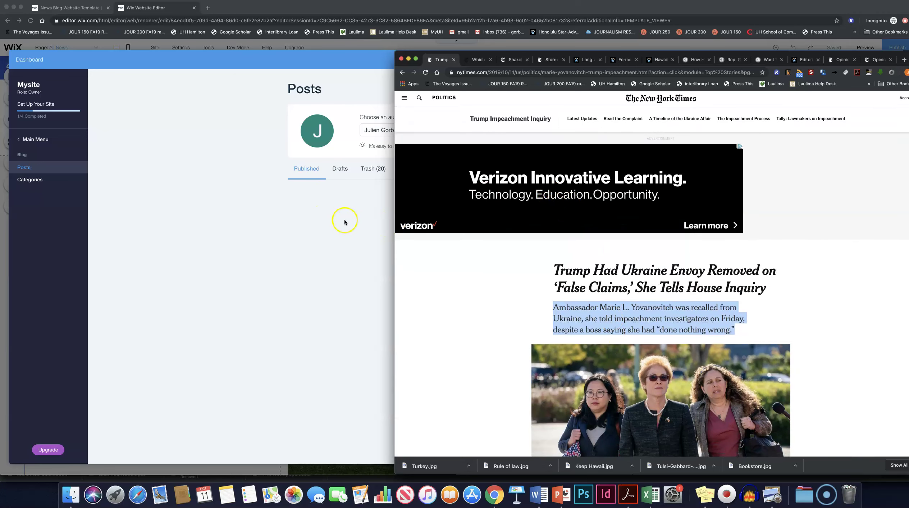
pyautogui.moveTo(481, 54); pyautogui.dragTo(908, 62)
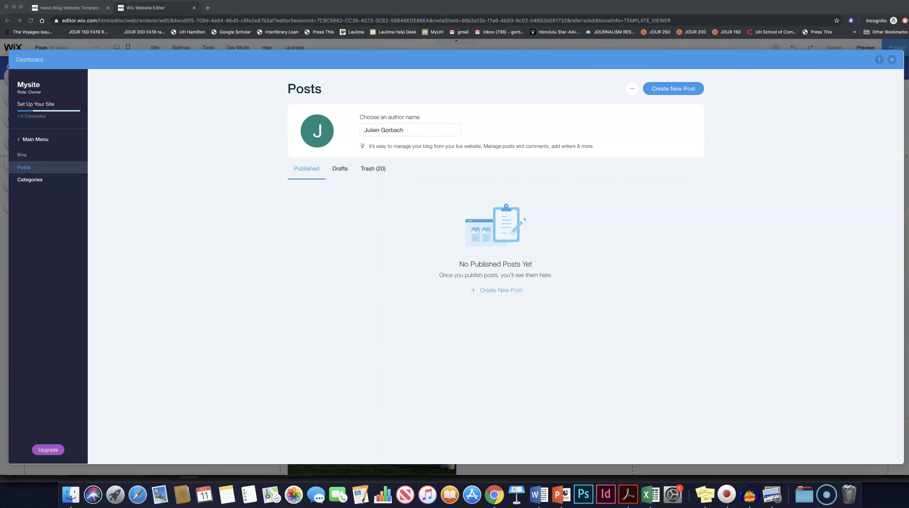
# Create a new post titled with the NYT headline 'Trump Had Ukraine Envoy Removed on ‘False Claims,’ She Tells House Inquiry'.
pyautogui.click(667, 89)
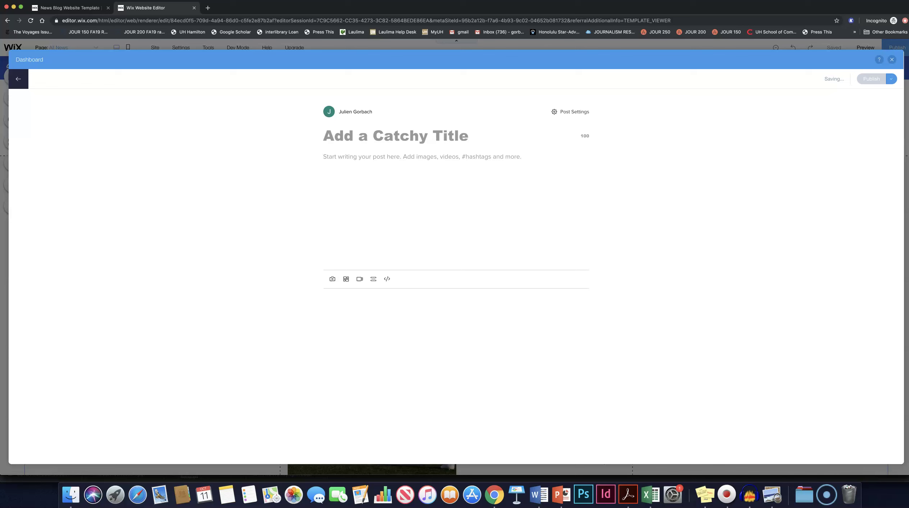
pyautogui.moveTo(908, 61); pyautogui.dragTo(734, 53)
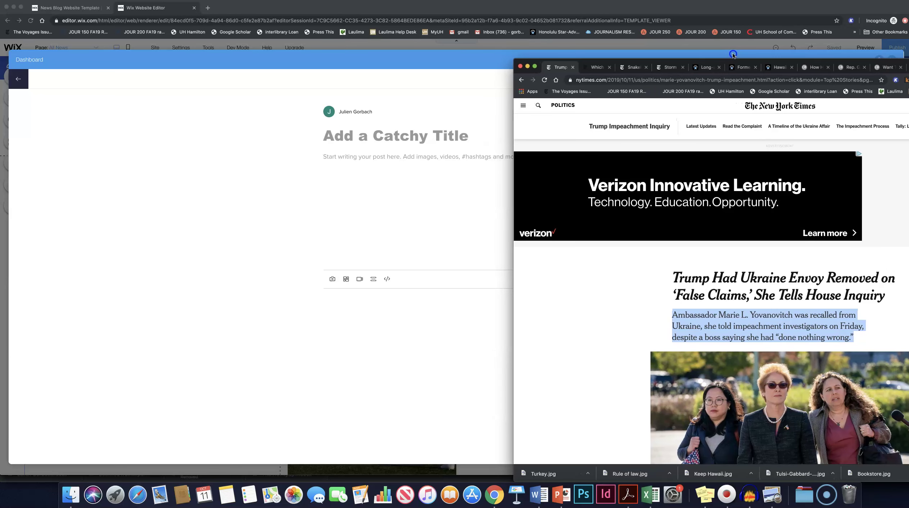
pyautogui.click(843, 284)
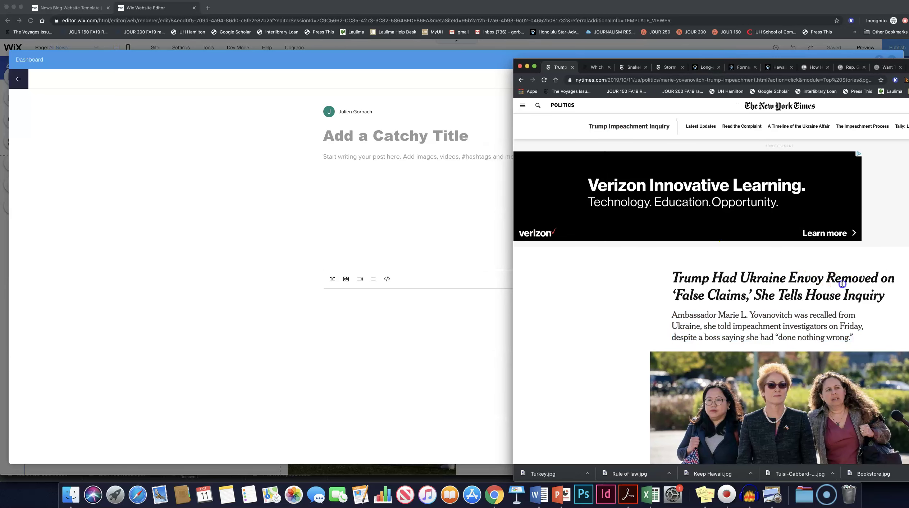
pyautogui.click(886, 297)
pyautogui.moveTo(884, 296); pyautogui.dragTo(674, 280)
pyautogui.press('cmd+c')
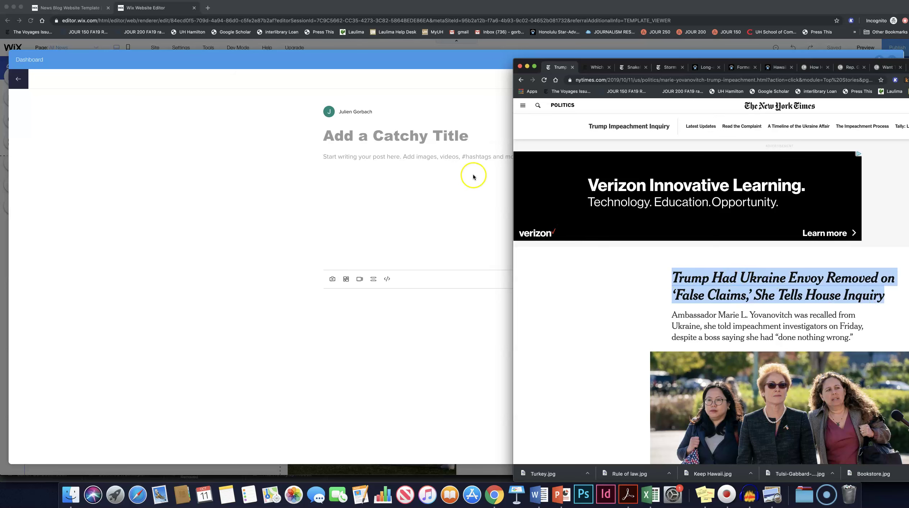
pyautogui.click(402, 133)
pyautogui.press('cmd+v')
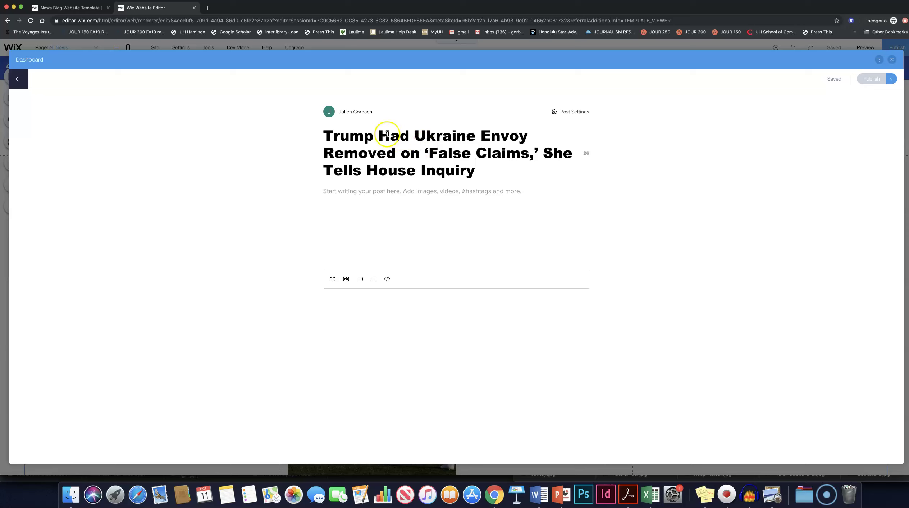
# Retitle the post 'Ukraine Envoy: Trump Had Me Removed on ‘False Claims’'.
pyautogui.click(325, 133)
pyautogui.write('Ukraine Env')
pyautogui.press('BackSpace')
pyautogui.write('nv')
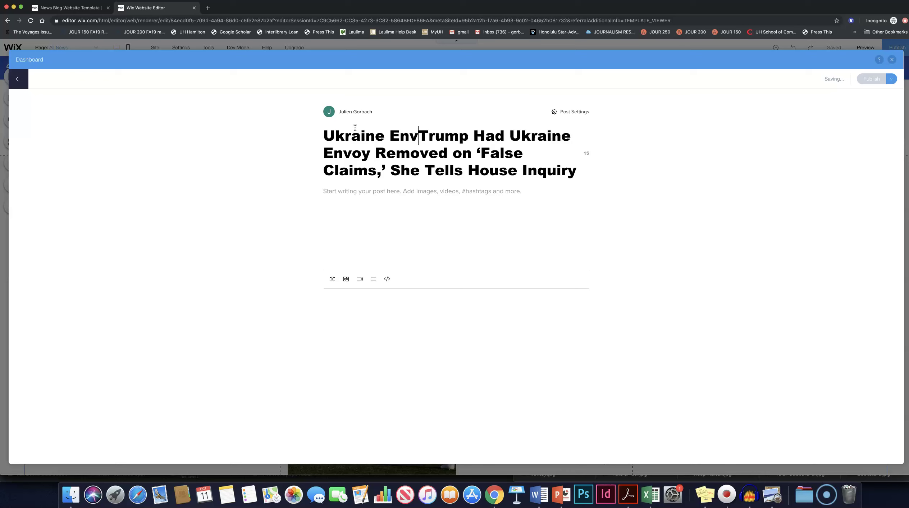
pyautogui.write('oy:')
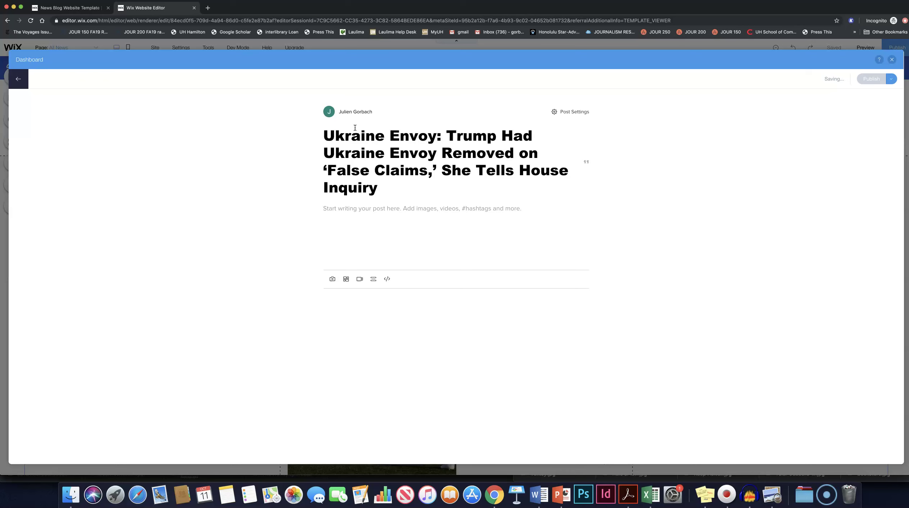
pyautogui.press('BackSpace')
pyautogui.press('BackSpace')
pyautogui.press('BackSpace')
pyautogui.press('BackSpace')
pyautogui.press('BackSpace')
pyautogui.press('BackSpace')
pyautogui.press('BackSpace')
pyautogui.press('BackSpace')
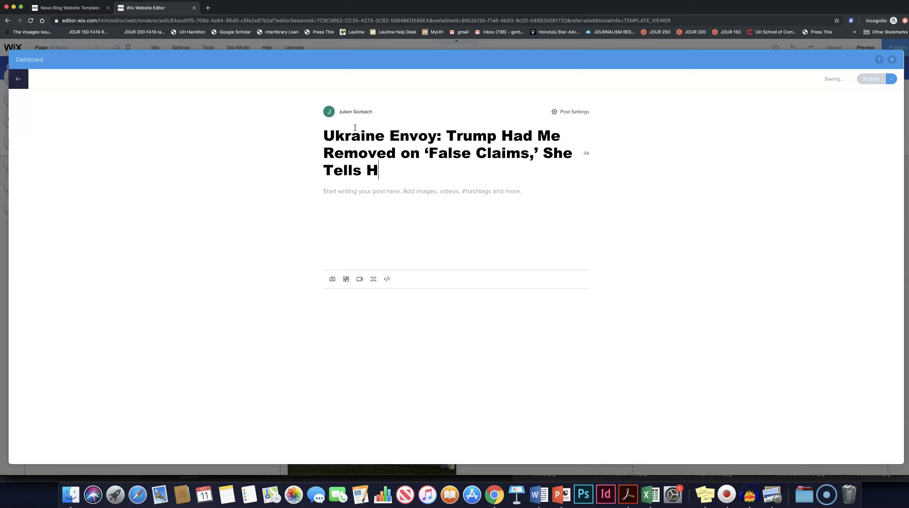
pyautogui.press('BackSpace')
pyautogui.press('BackSpace')
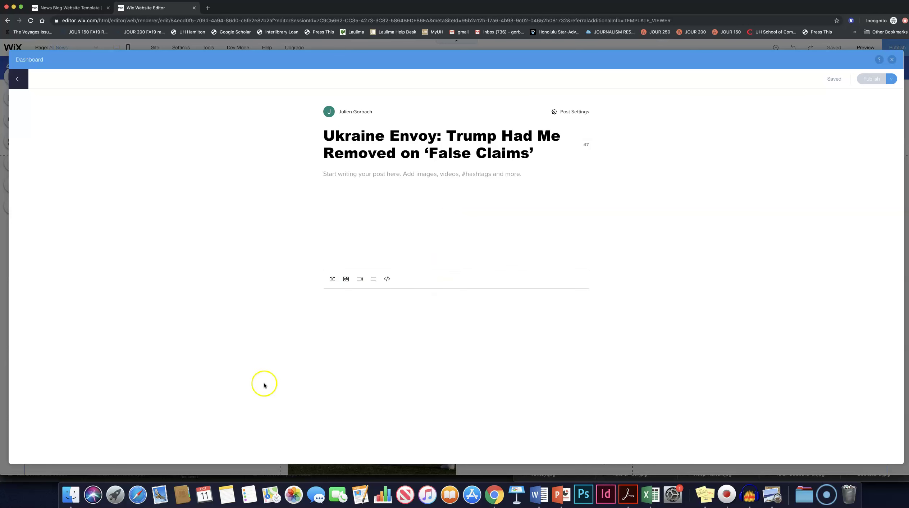
# Copy the NYT article's summary paragraph and bring up the post's settings.
pyautogui.click(16, 465)
pyautogui.press('super+grave')
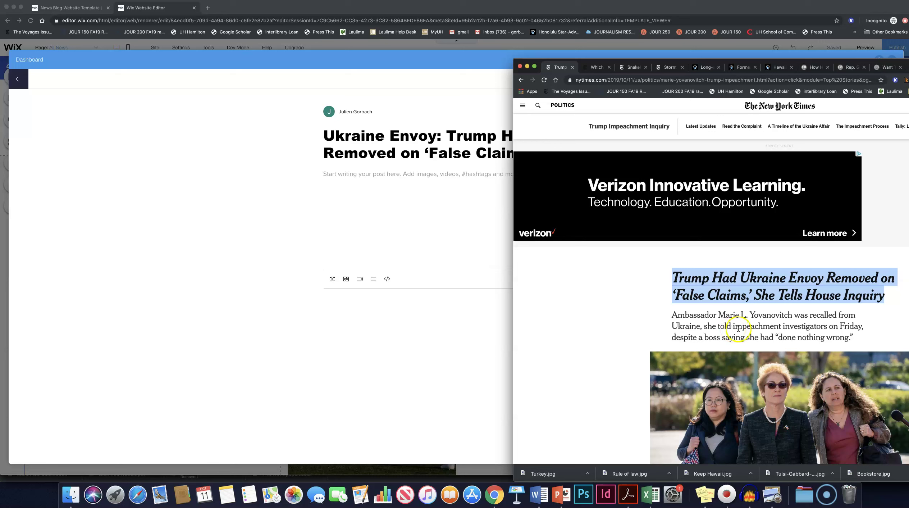
pyautogui.click(738, 329)
pyautogui.moveTo(672, 314); pyautogui.dragTo(858, 339)
pyautogui.press('super+c')
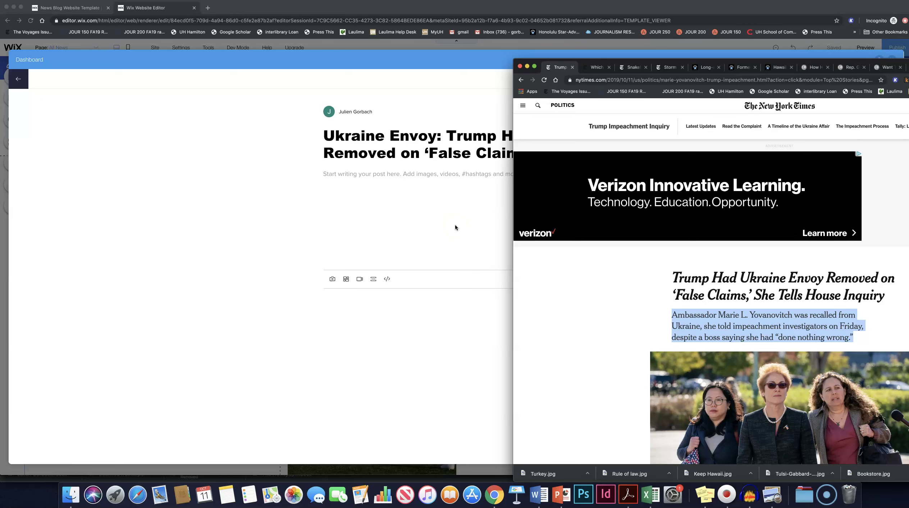
pyautogui.click(455, 224)
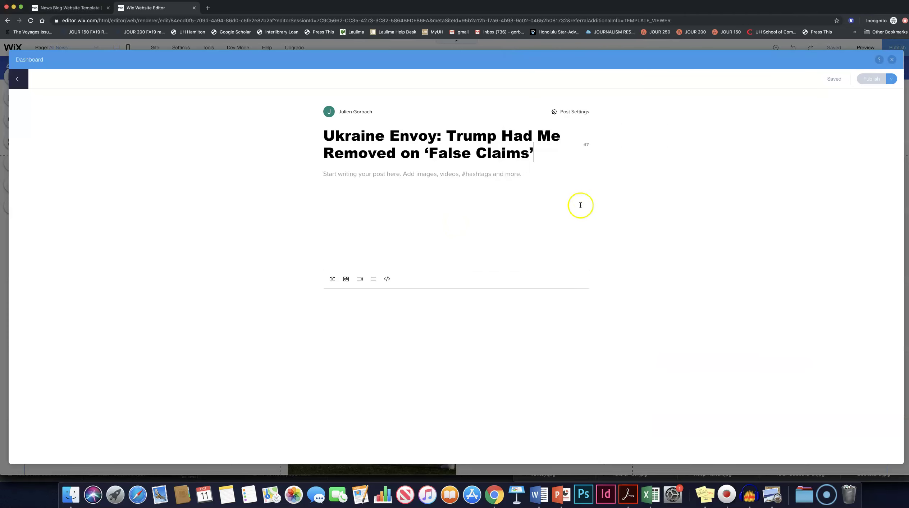
pyautogui.click(514, 174)
pyautogui.click(572, 112)
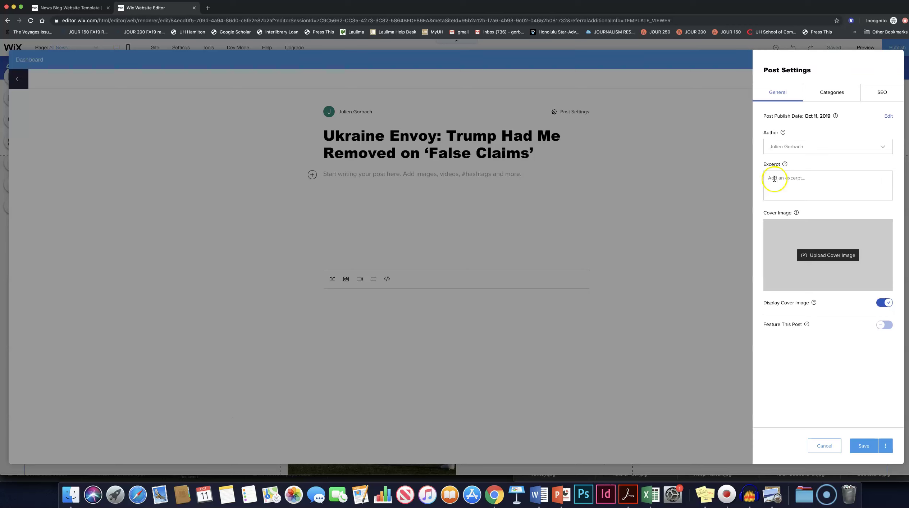
# Paste the copied article summary into the post's Excerpt field and save the settings.
pyautogui.click(775, 178)
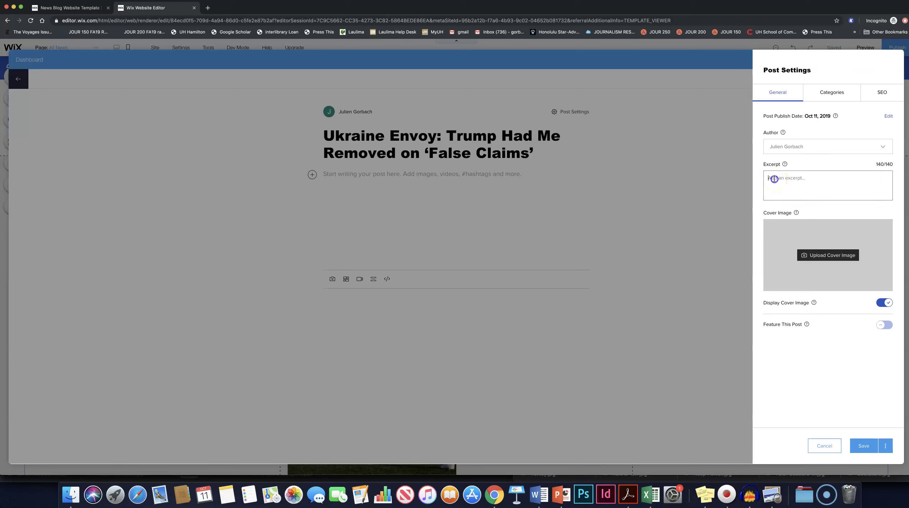
pyautogui.press('super+v')
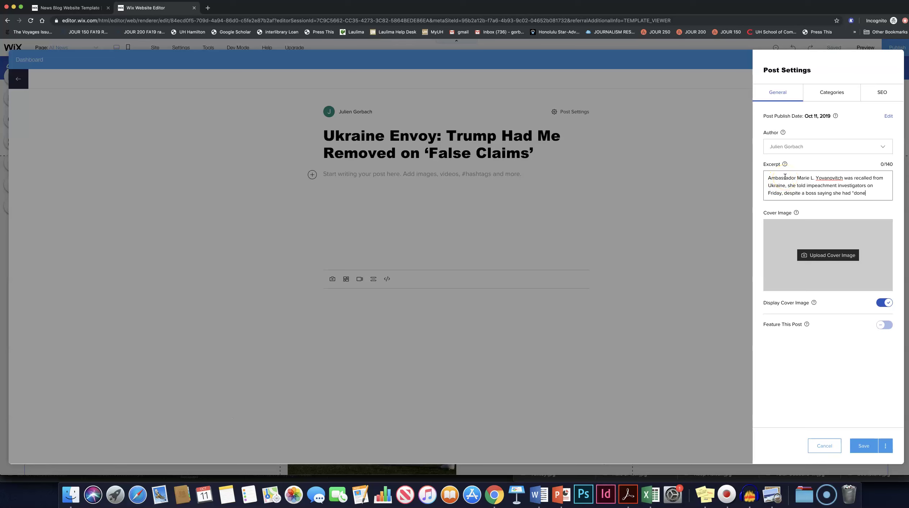
pyautogui.click(862, 446)
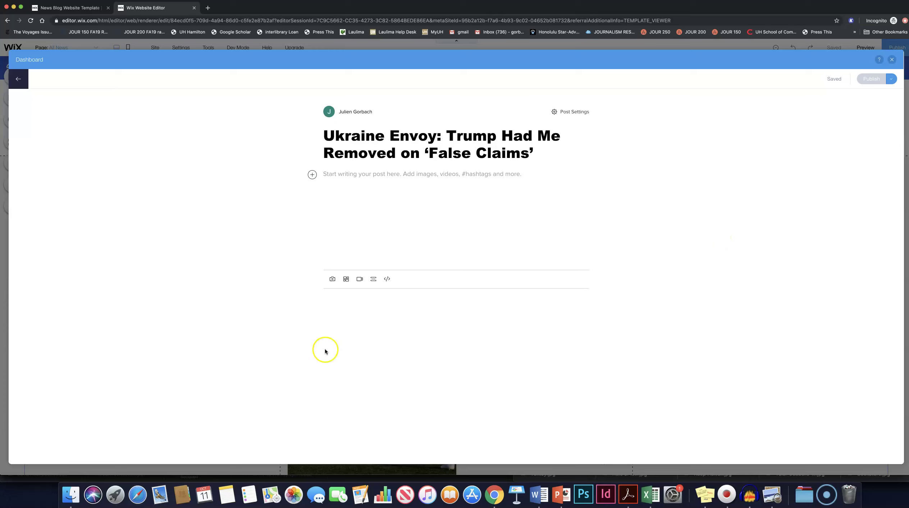
# Bring the NYT envoy article window forward, move it toward the centre, and scroll to its lead photo.
pyautogui.click(102, 431)
pyautogui.click(184, 1)
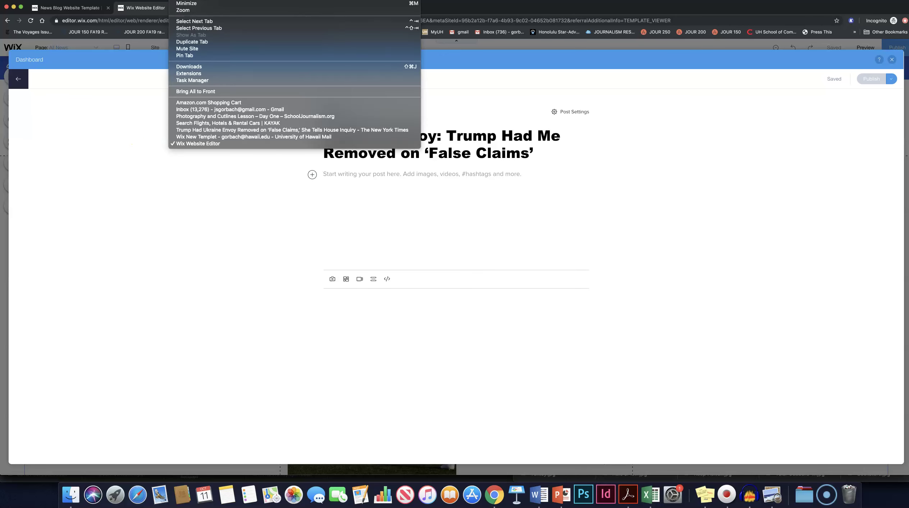
pyautogui.click(206, 132)
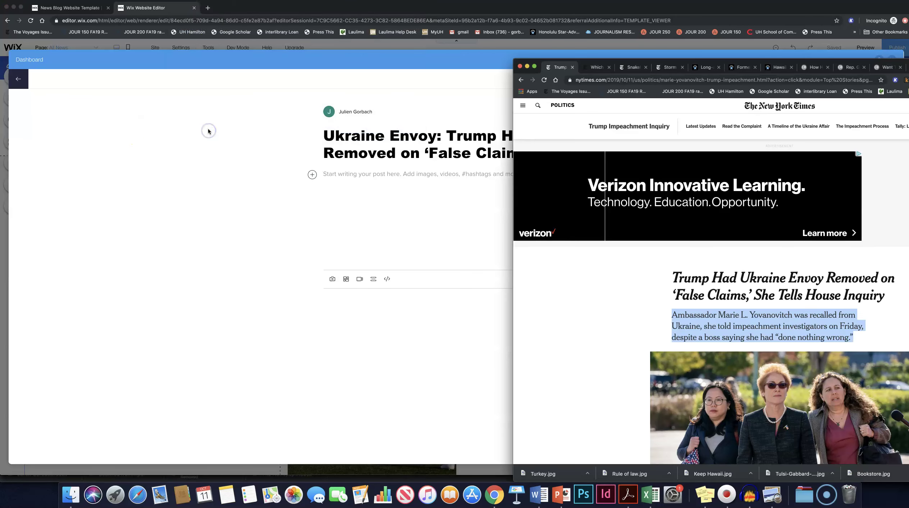
pyautogui.moveTo(641, 61); pyautogui.dragTo(443, 3)
pyautogui.scroll(-4, 736, 204)
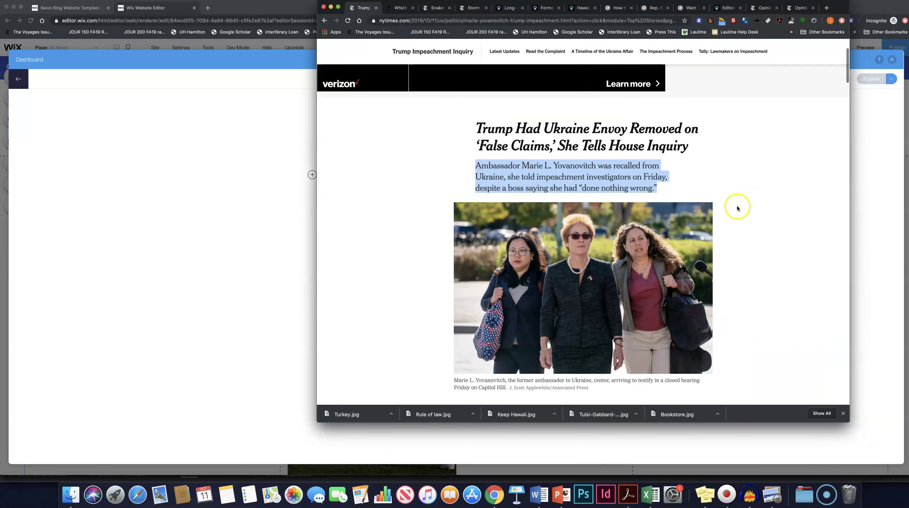
pyautogui.click(802, 211)
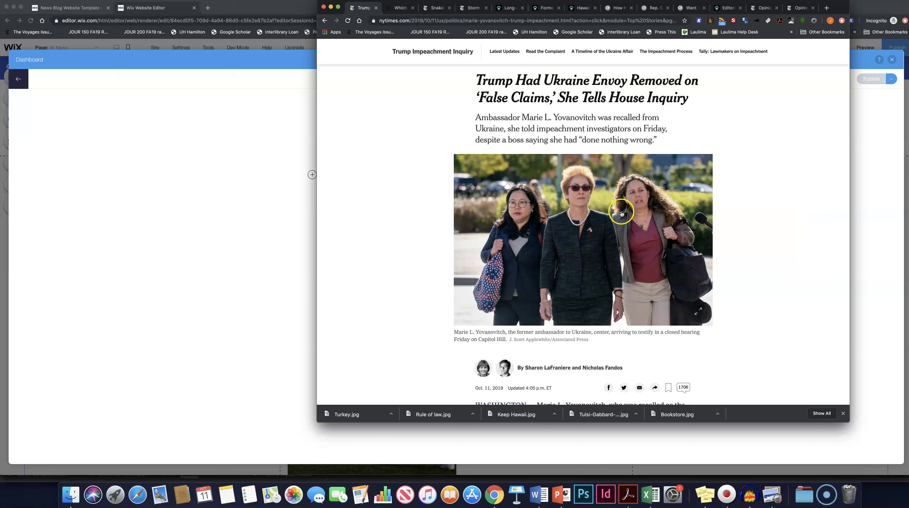
# Cancel saving the article photo since a copy already exists, and return to the Wix post.
pyautogui.rightClick(579, 212)
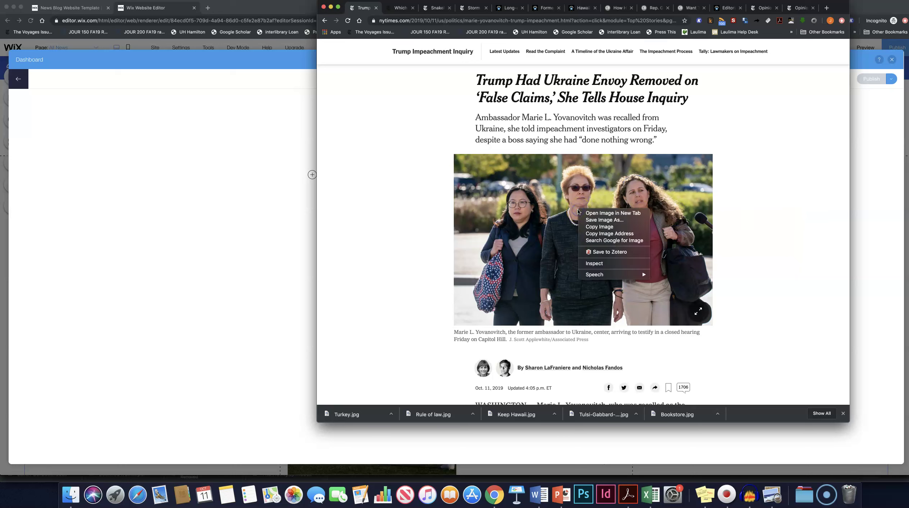
pyautogui.click(601, 220)
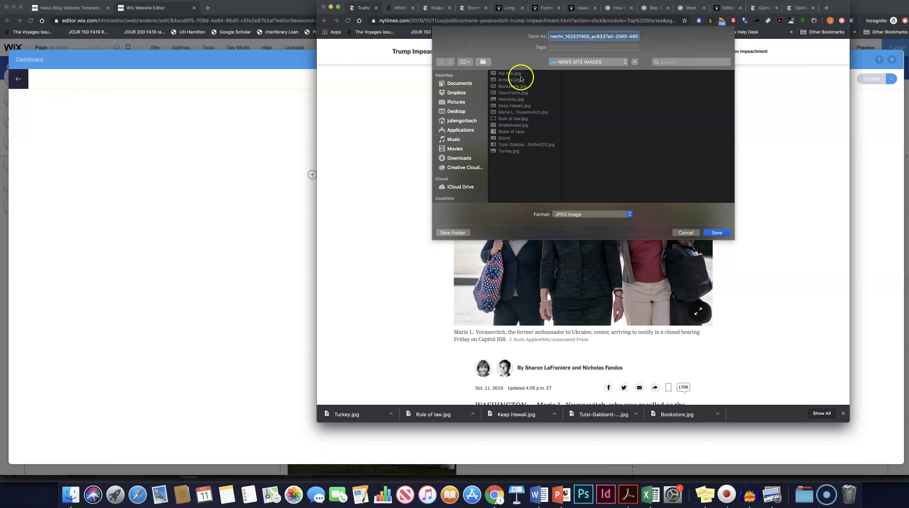
pyautogui.click(524, 113)
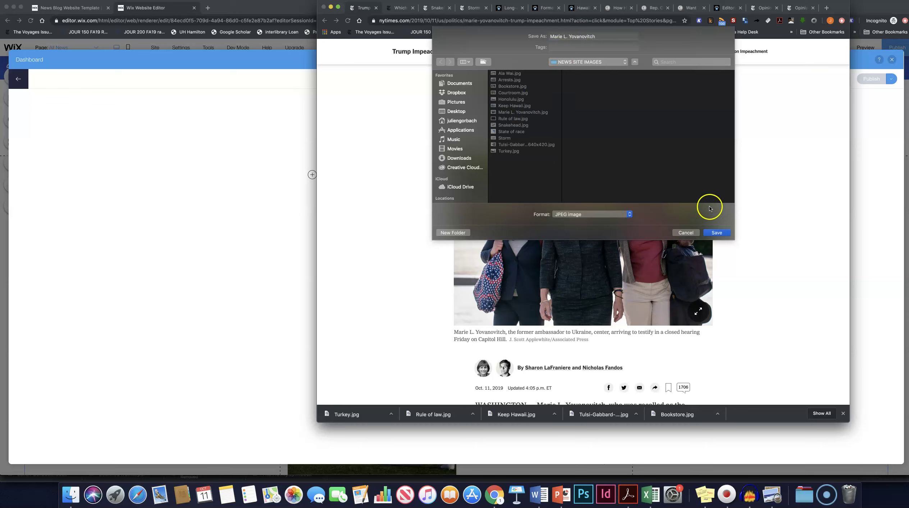
pyautogui.click(687, 233)
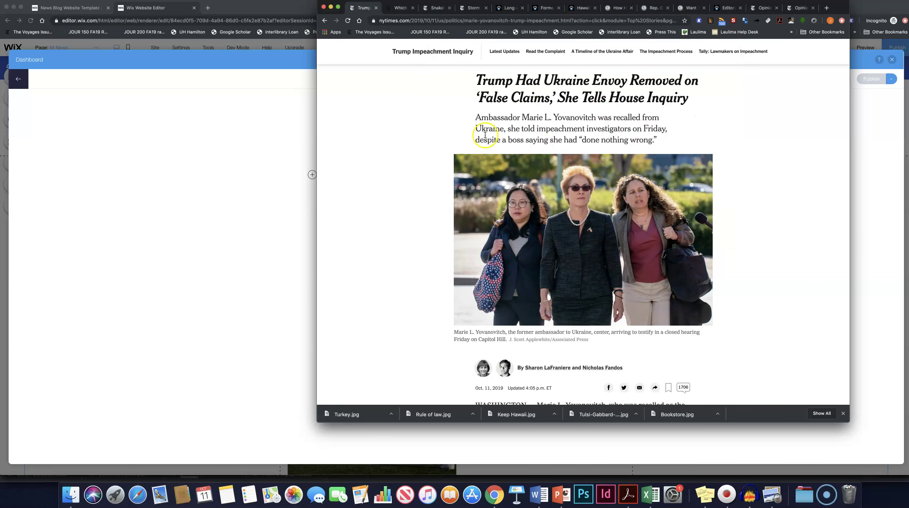
pyautogui.click(268, 145)
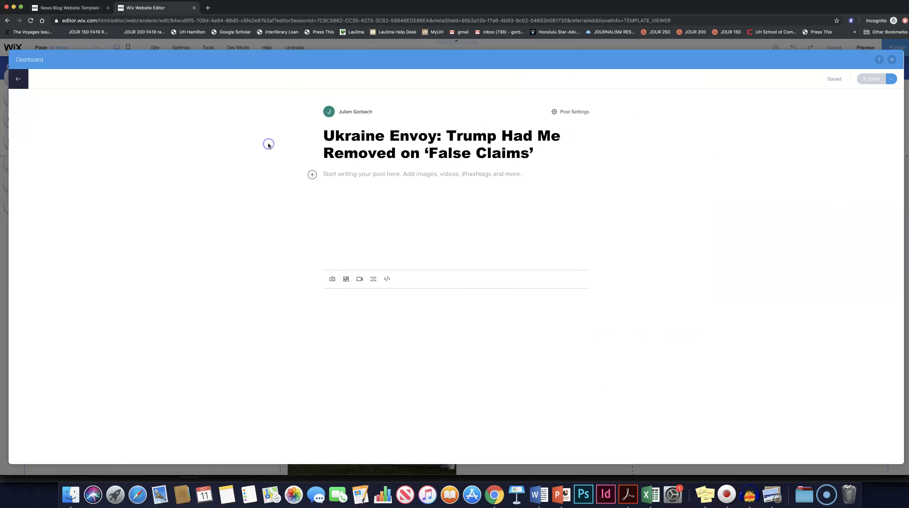
# Upload all 13 images from the NEWS SITE IMAGES folder, Ala Wai.jpg through Turkey.jpg, to the site files.
pyautogui.click(313, 174)
pyautogui.click(332, 175)
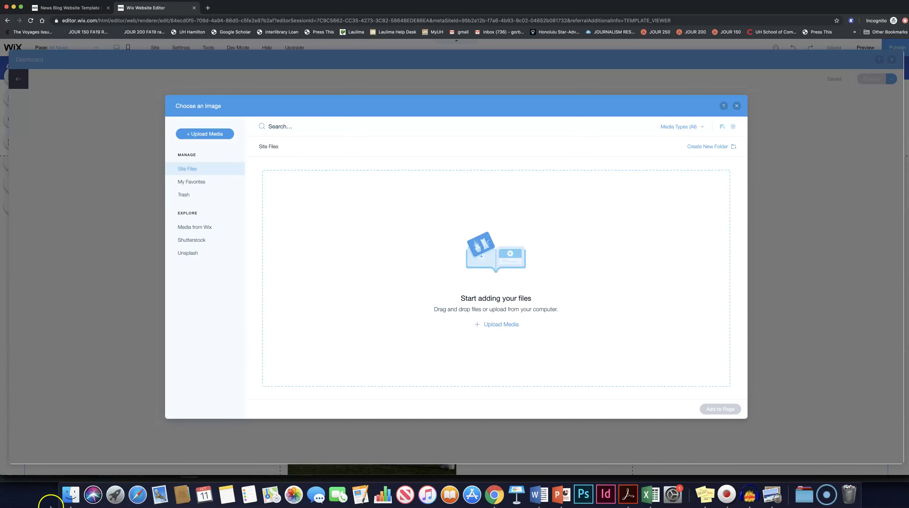
pyautogui.click(72, 498)
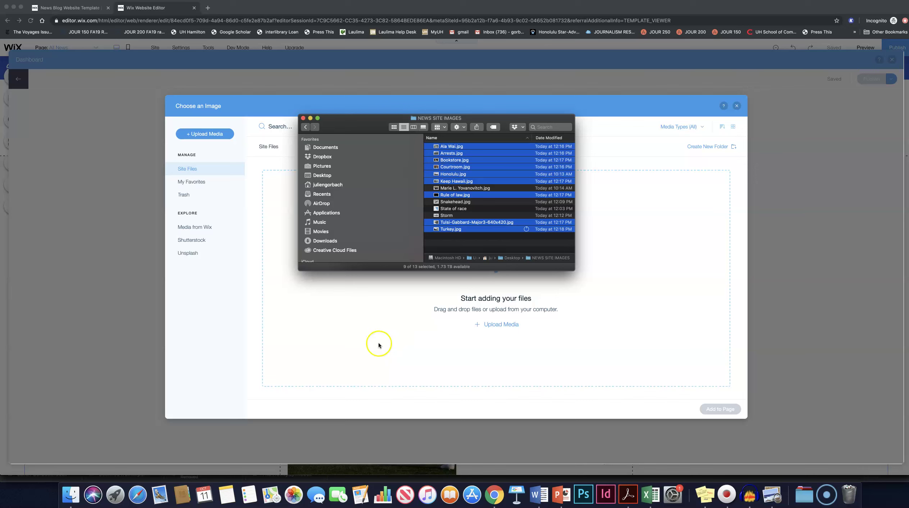
pyautogui.click(500, 243)
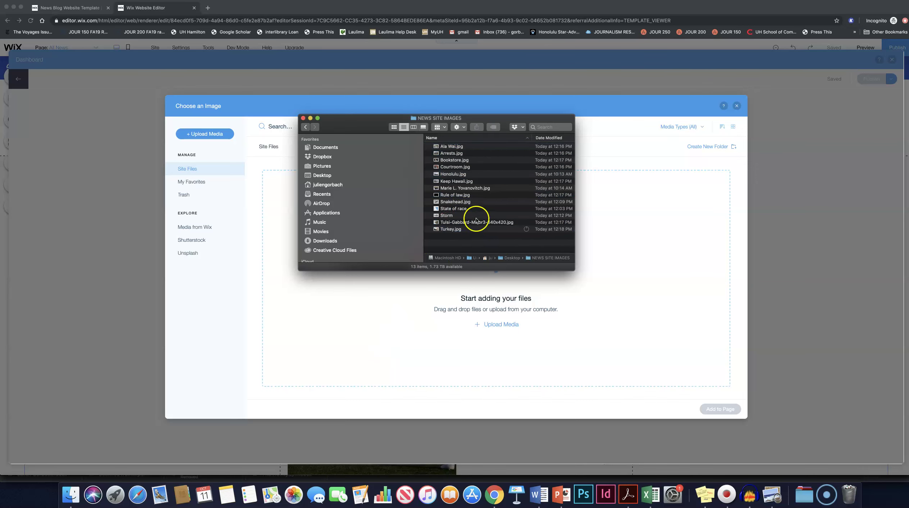
pyautogui.click(452, 147)
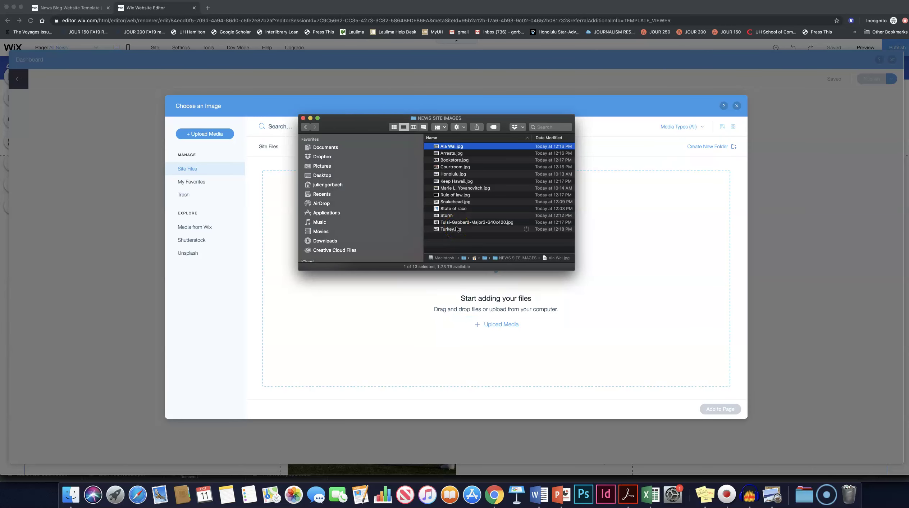
pyautogui.keyDown('shift'); pyautogui.click(456, 231); pyautogui.keyUp('shift')
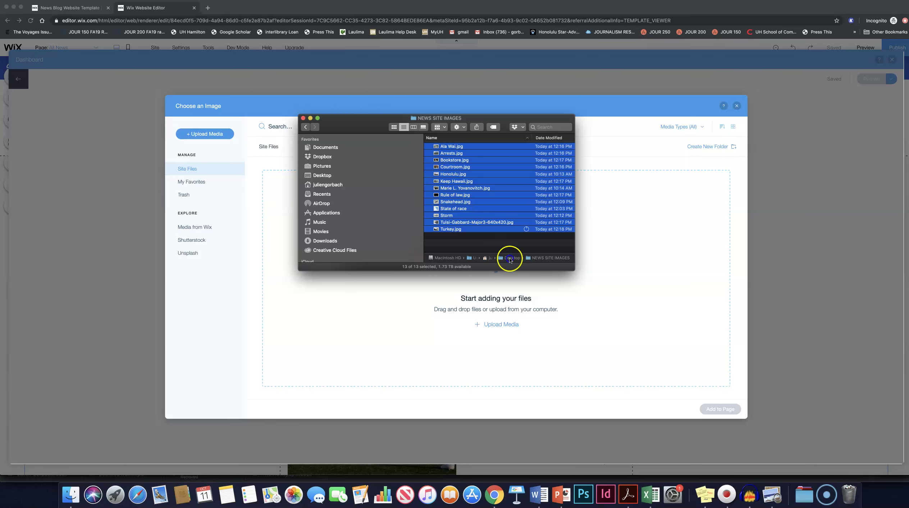
pyautogui.moveTo(496, 211); pyautogui.dragTo(602, 307)
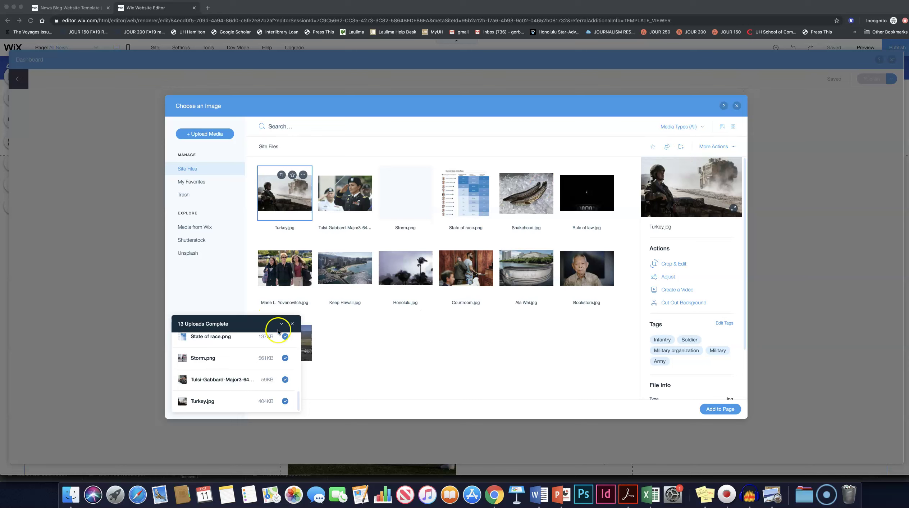
# Insert Marie L. Yovanovitch.jpg, the three women walking, into the post below the headline.
pyautogui.click(294, 325)
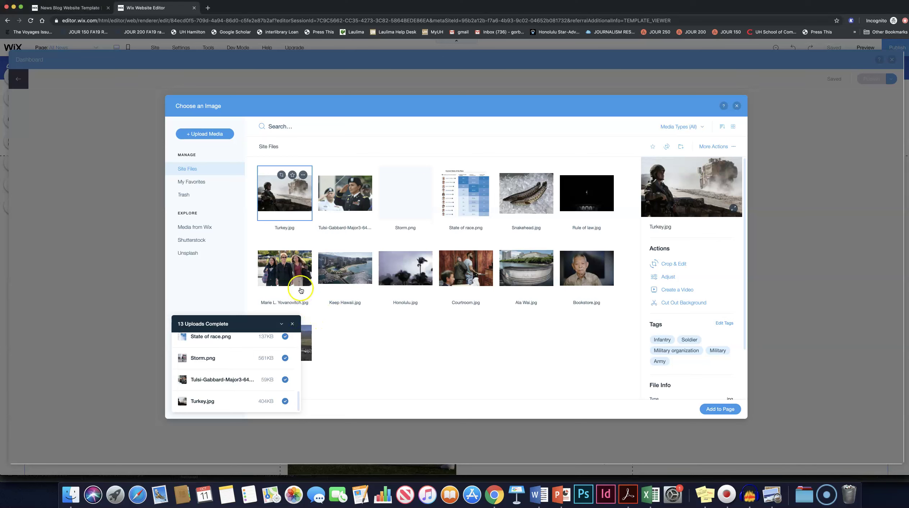
pyautogui.click(292, 267)
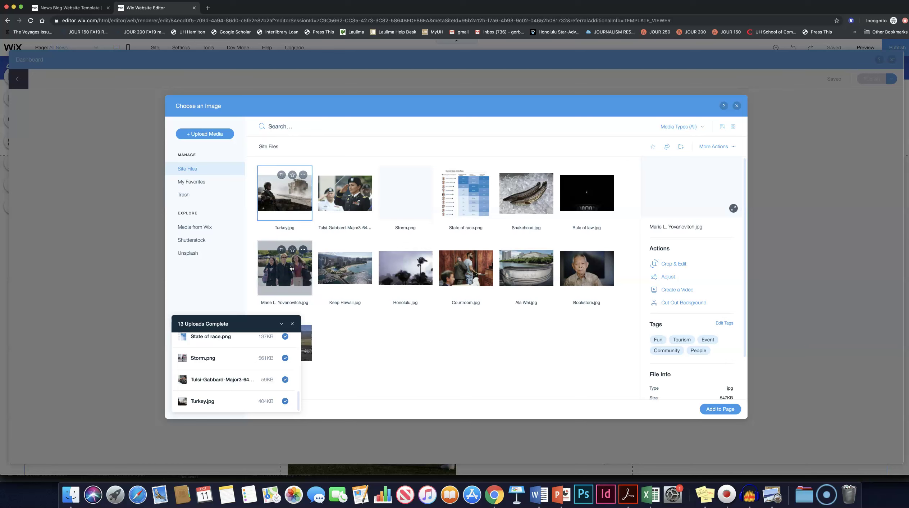
pyautogui.click(730, 410)
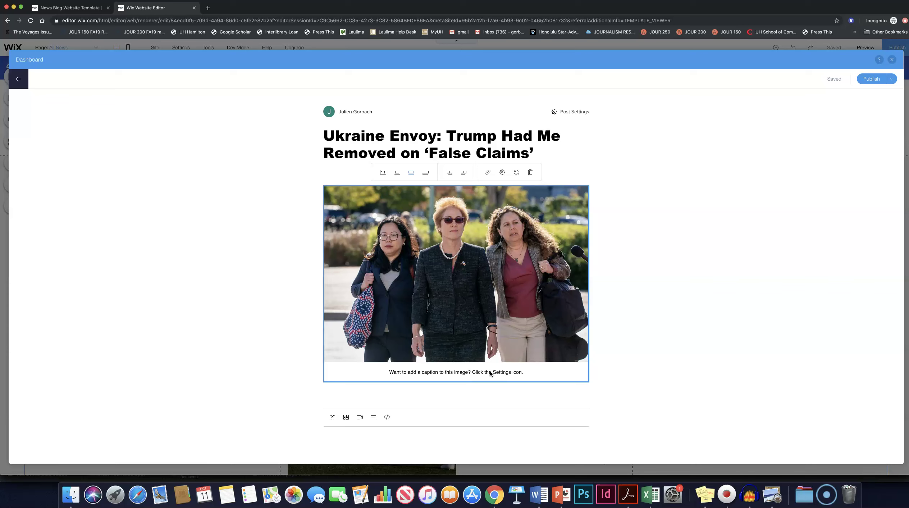
pyautogui.moveTo(490, 367); pyautogui.dragTo(509, 328)
pyautogui.click(503, 173)
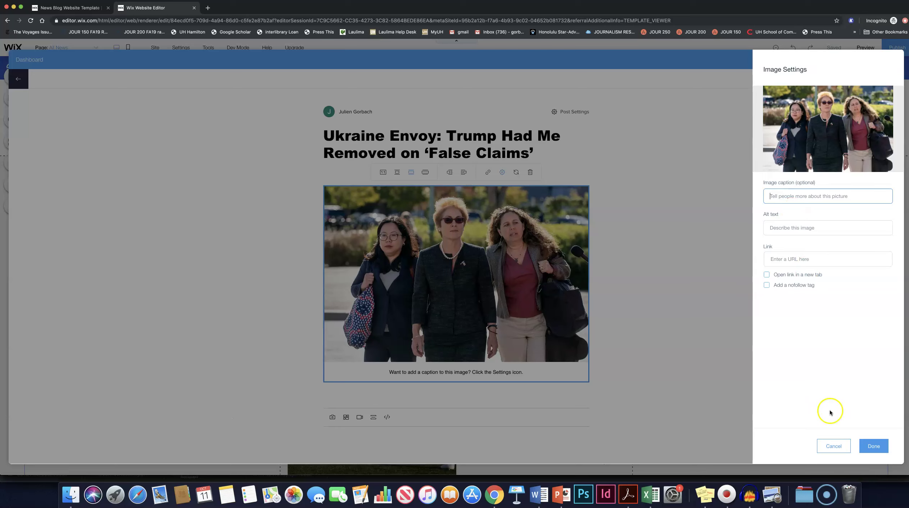
# Paste the NYT photo caption and credit into the image caption, fixing the 'CreditCredit' spacing.
pyautogui.click(829, 445)
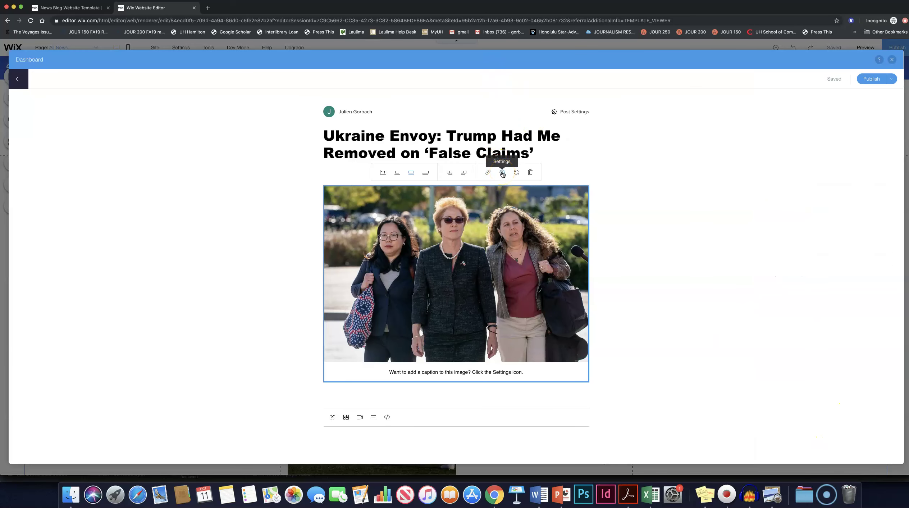
pyautogui.click(503, 172)
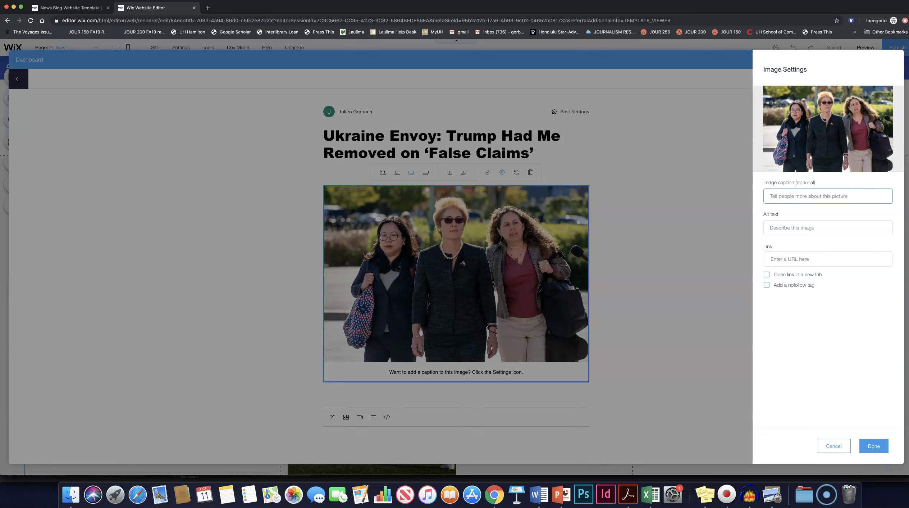
pyautogui.click(178, 0)
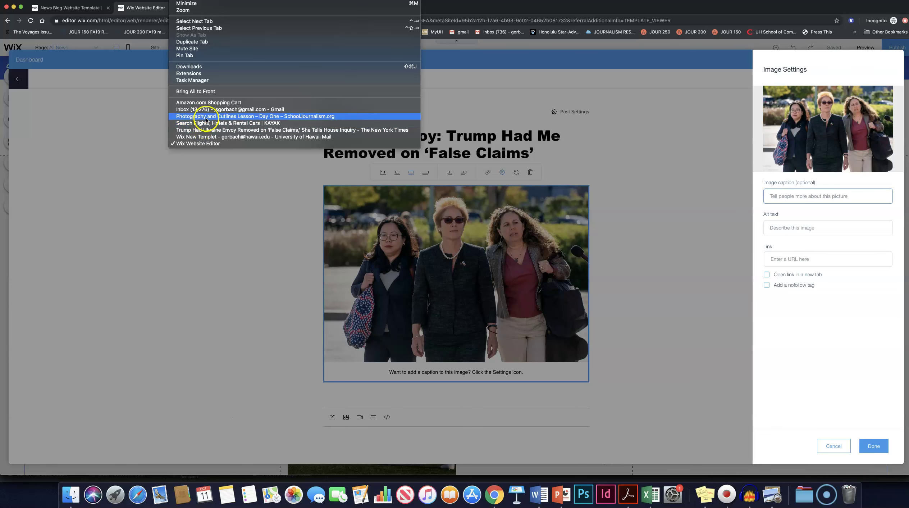
pyautogui.click(204, 130)
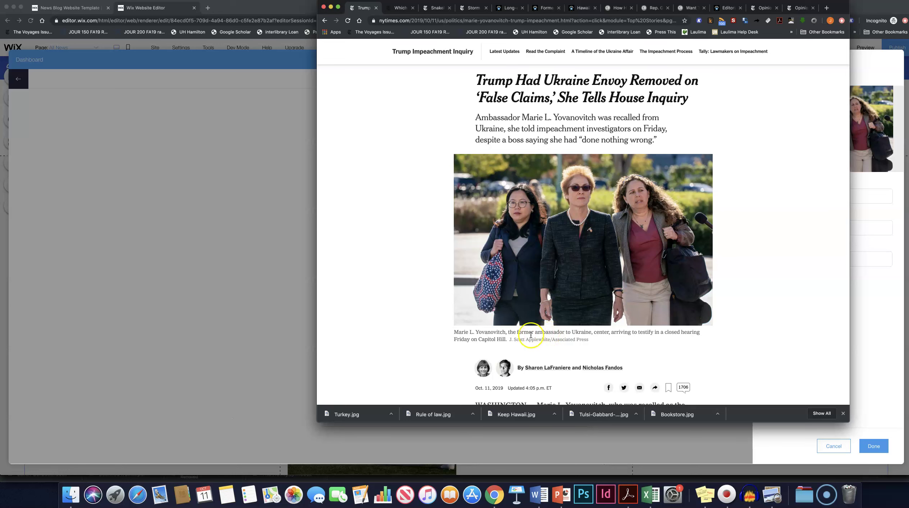
pyautogui.moveTo(453, 330); pyautogui.dragTo(603, 341)
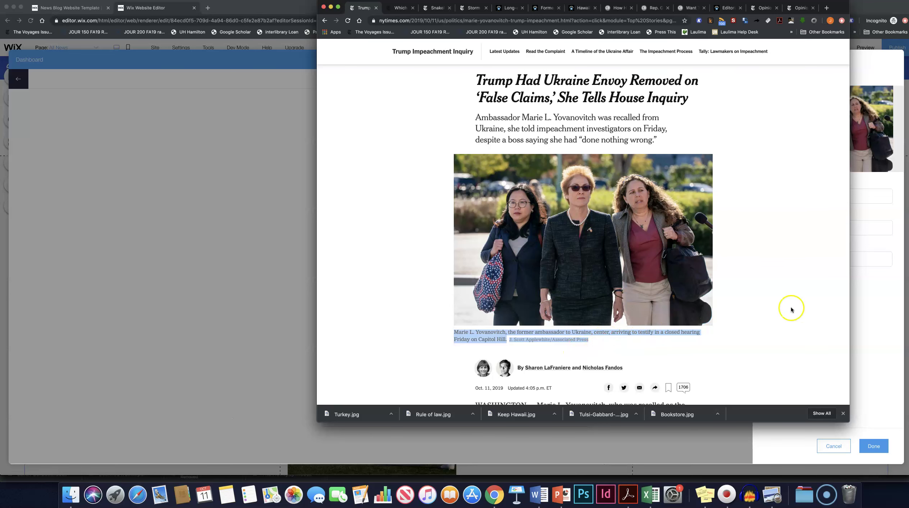
pyautogui.click(875, 287)
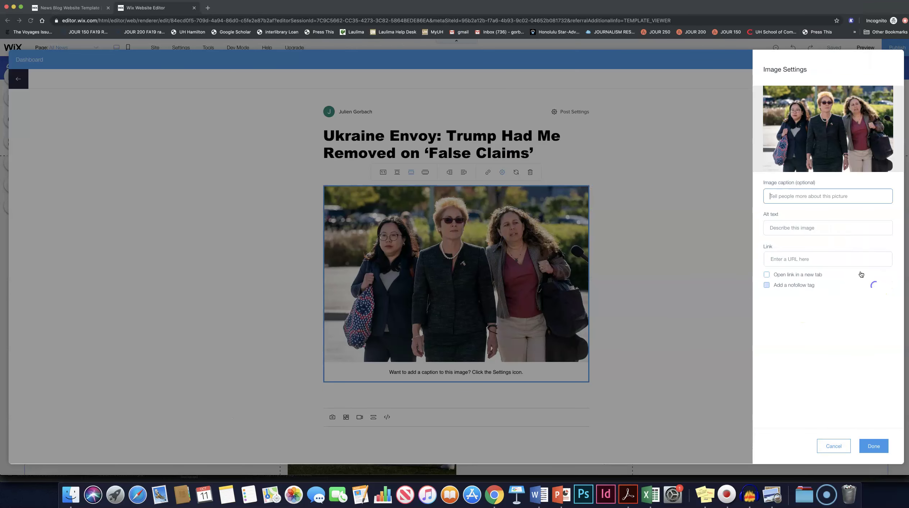
pyautogui.click(784, 194)
pyautogui.press('super+v')
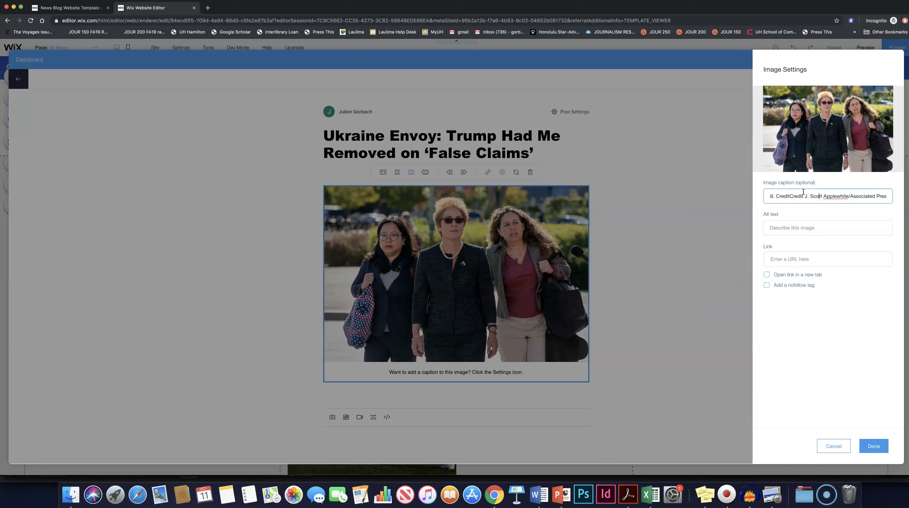
pyautogui.press('Left')
pyautogui.press('Left')
pyautogui.press('Left')
pyautogui.press('Left')
pyautogui.press('Left')
pyautogui.press('Left')
pyautogui.press('Left')
pyautogui.press('Left')
pyautogui.press('Left')
pyautogui.press('Left')
pyautogui.press('Left')
pyautogui.press('Left')
pyautogui.press('Left')
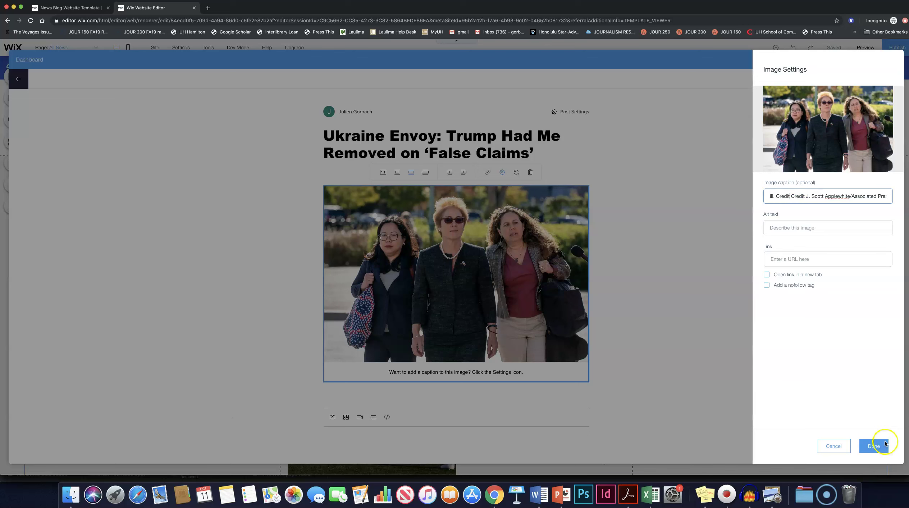
# Replace the image caption with a short line about the former ambassador arriving for a closed Capitol Hill hearing.
pyautogui.click(874, 446)
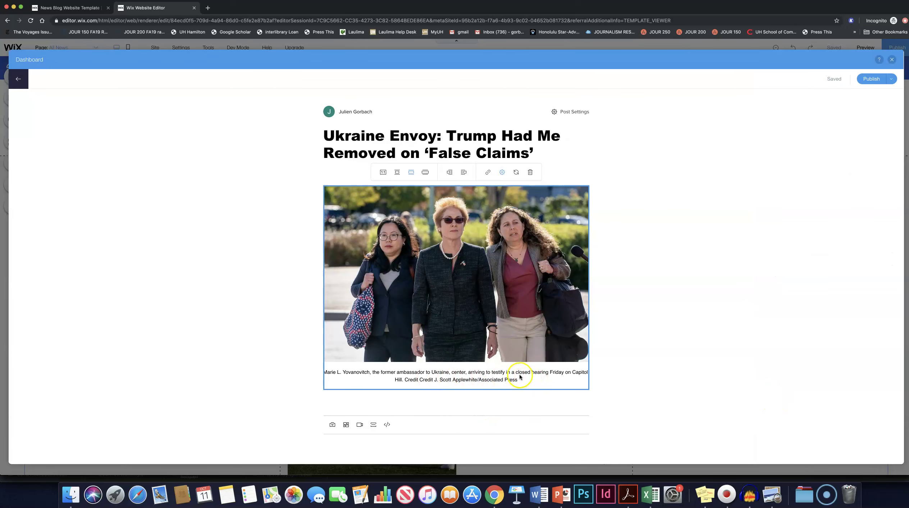
pyautogui.click(503, 173)
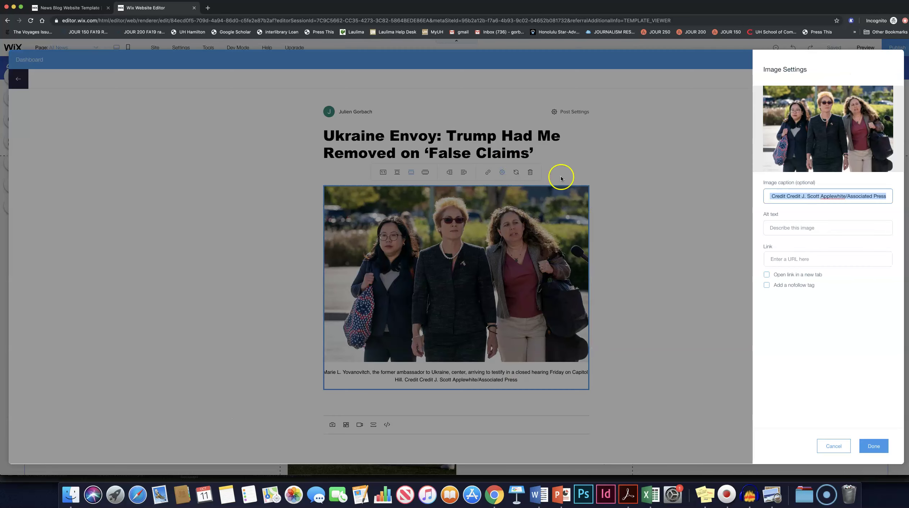
pyautogui.click(797, 195)
pyautogui.moveTo(773, 195); pyautogui.dragTo(888, 196)
pyautogui.press('Escape')
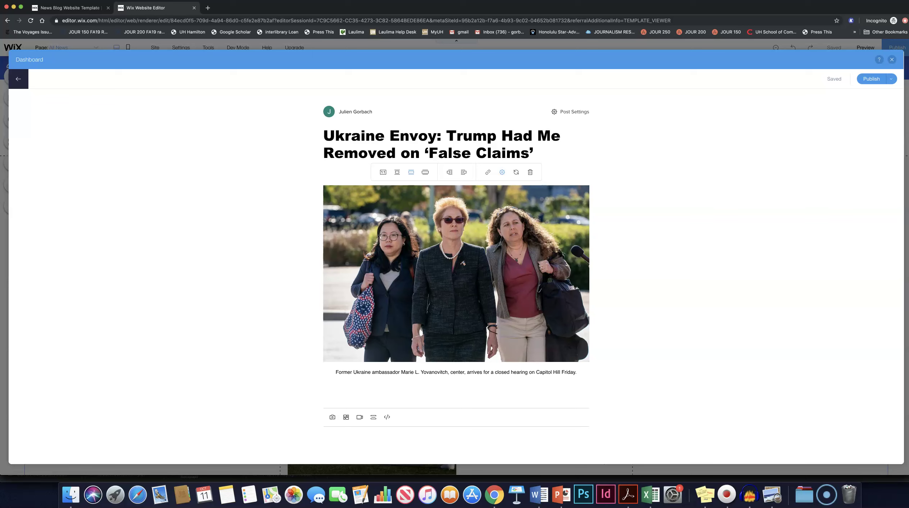
pyautogui.click(182, 0)
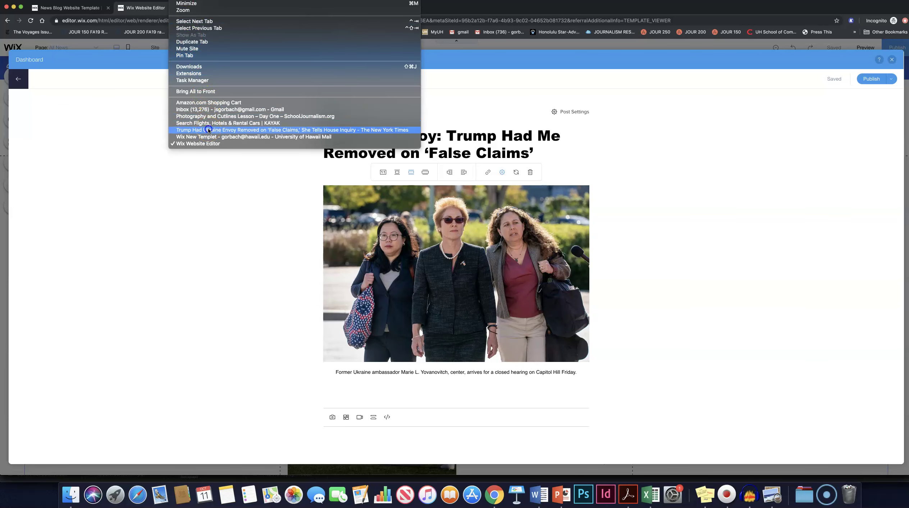
# Copy the NYT reporters' byline and paste it on the line below the photo caption.
pyautogui.click(208, 130)
pyautogui.scroll(-6, 424, 204)
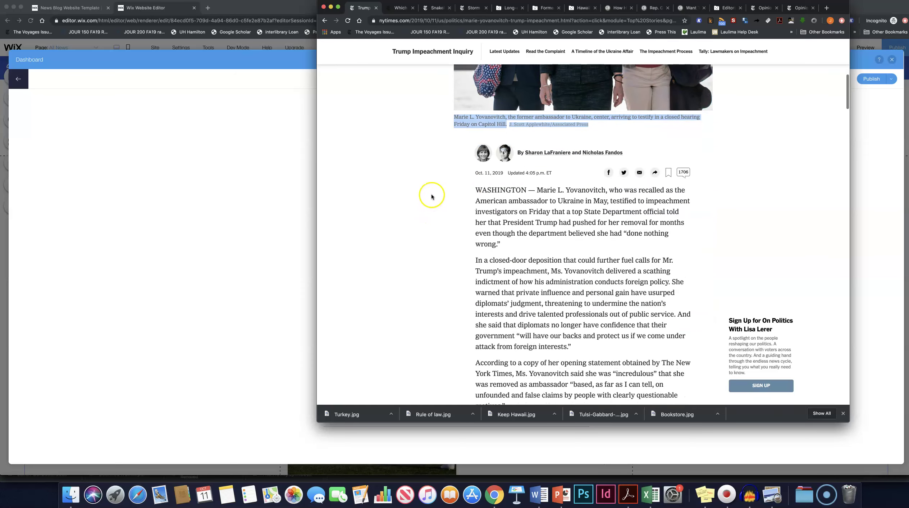
pyautogui.tripleClick(537, 150)
pyautogui.press('super+c')
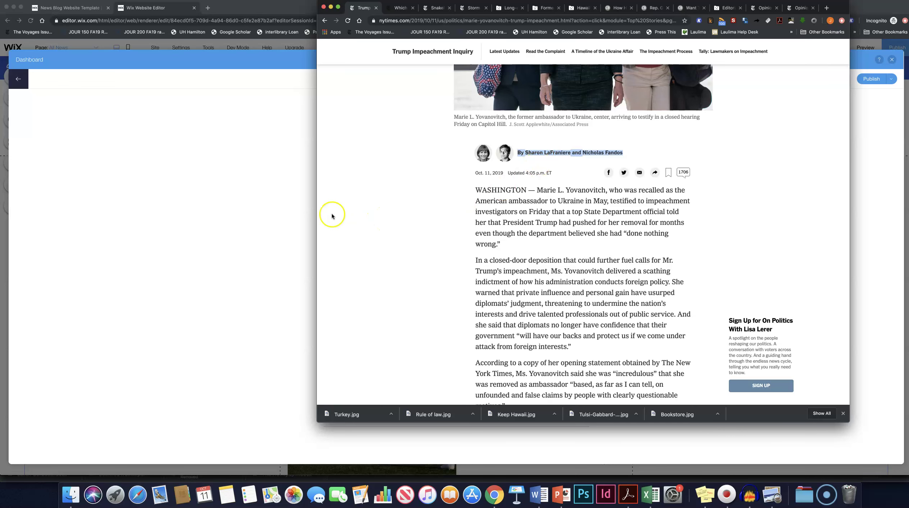
pyautogui.click(271, 211)
pyautogui.click(356, 393)
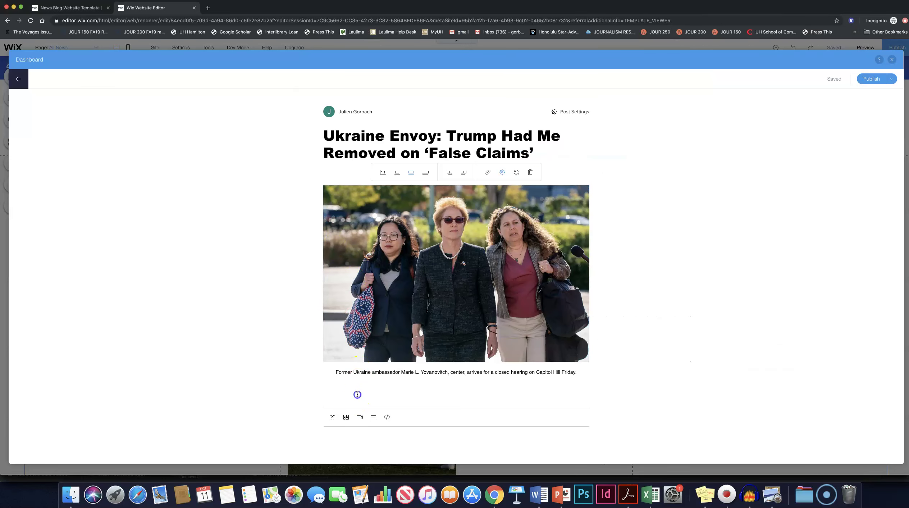
pyautogui.press('super+v')
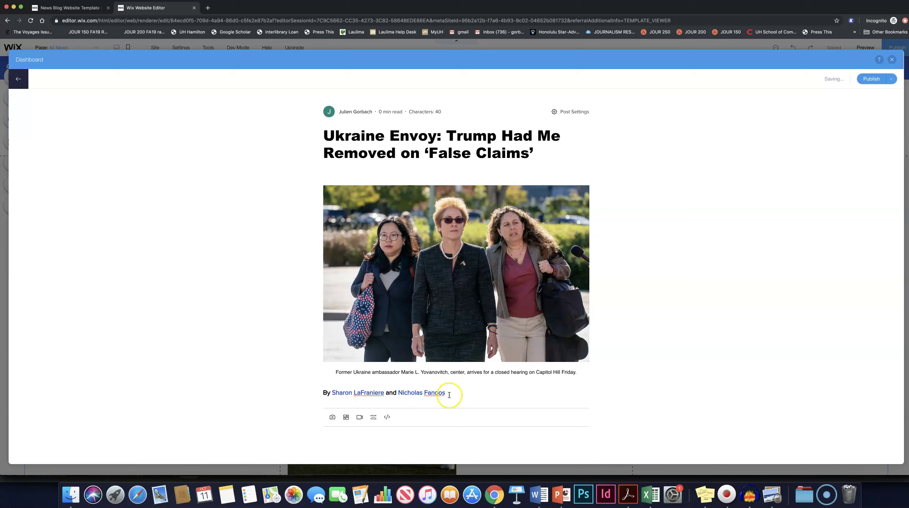
pyautogui.press('Return')
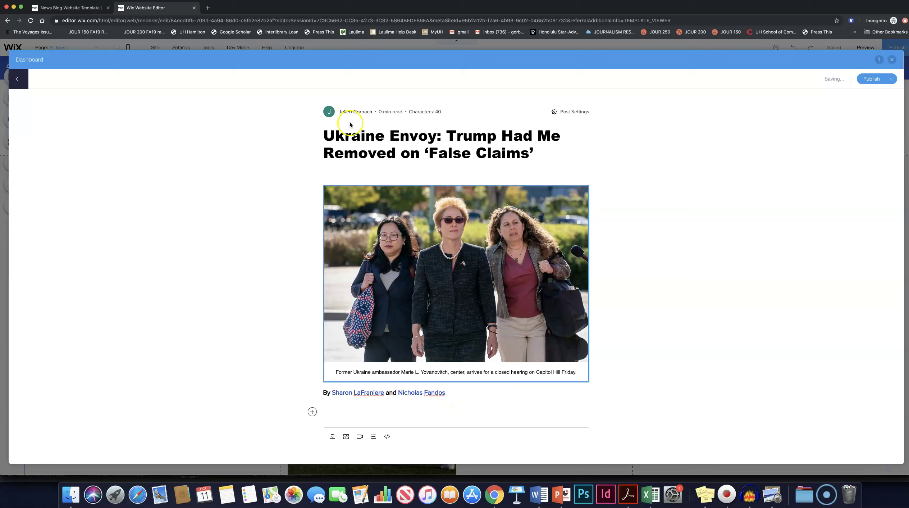
# Copy the article's first four paragraphs, starting 'WASHINGTON', and paste them below the byline.
pyautogui.click(178, 1)
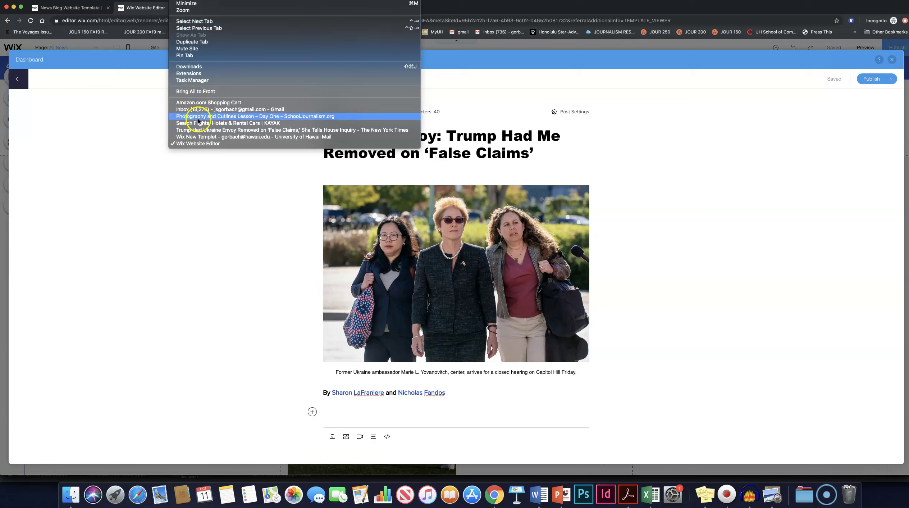
pyautogui.click(203, 130)
pyautogui.click(476, 193)
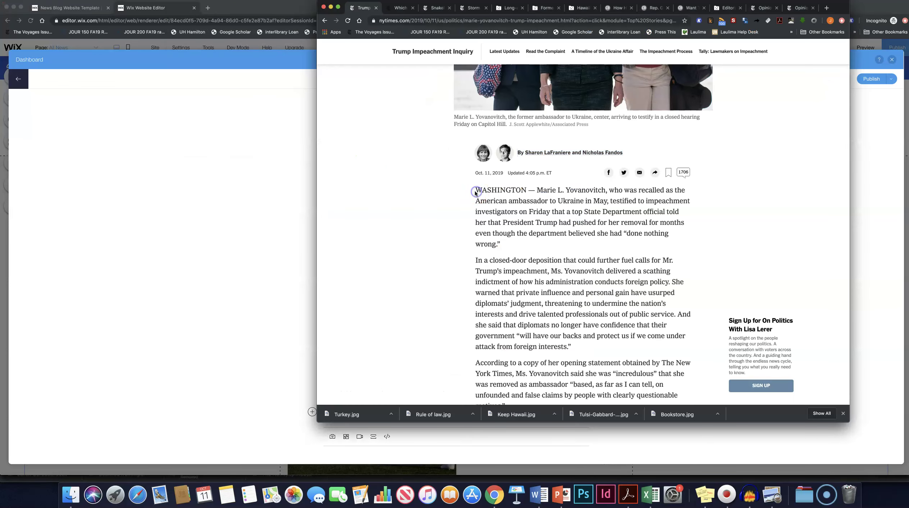
pyautogui.moveTo(477, 190); pyautogui.dragTo(605, 269)
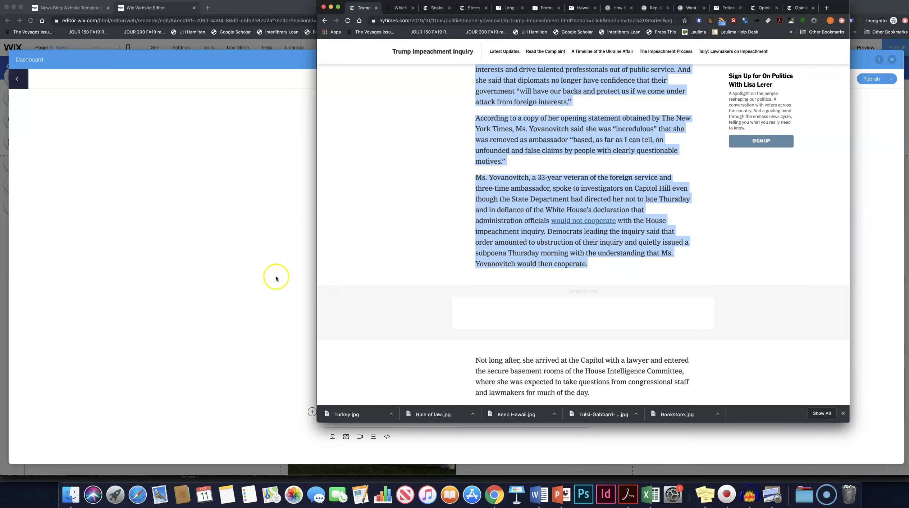
pyautogui.click(263, 275)
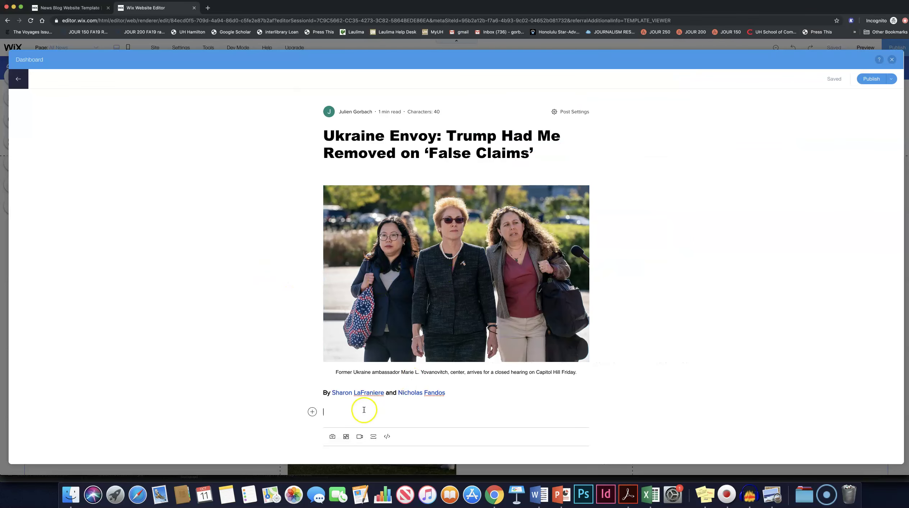
pyautogui.press('super+v')
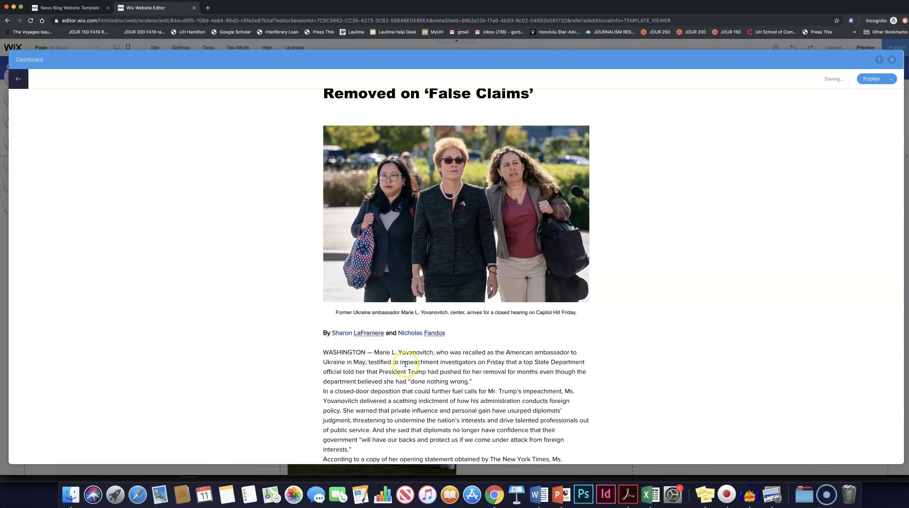
pyautogui.scroll(-5, 386, 399)
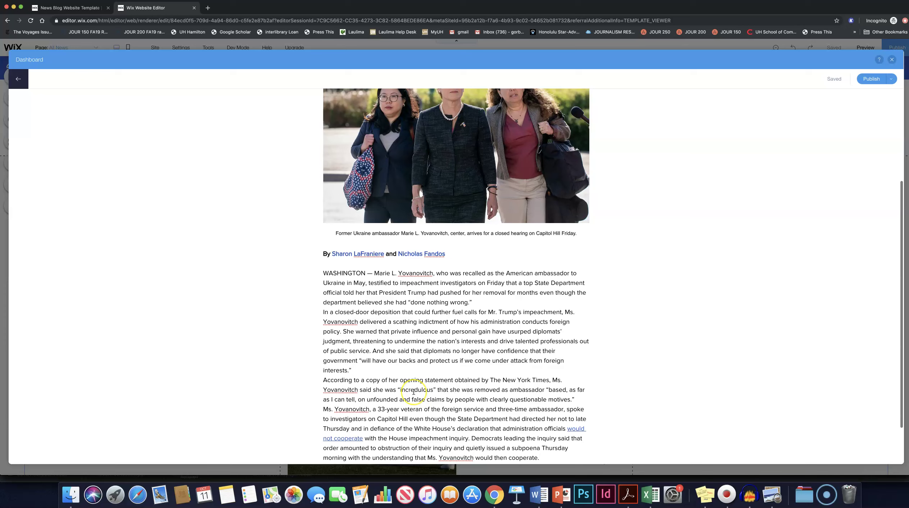
pyautogui.scroll(3, 414, 392)
pyautogui.scroll(4, 414, 392)
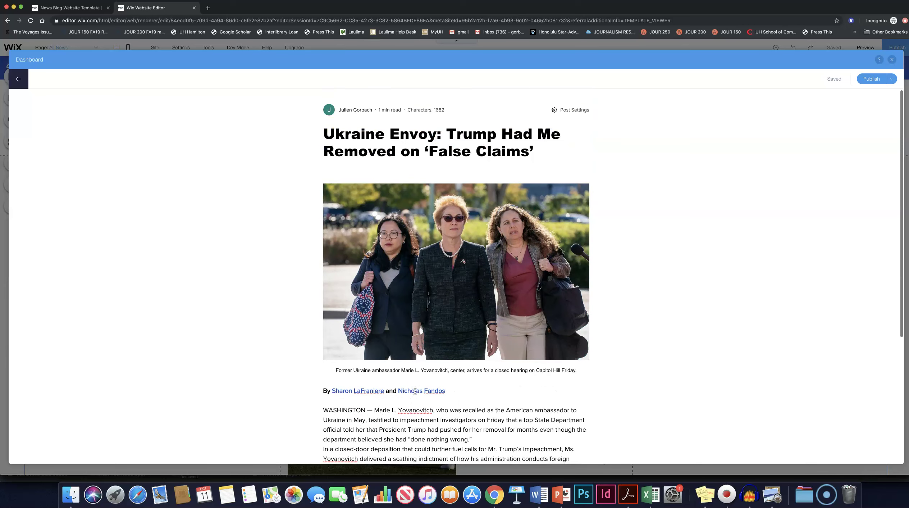
pyautogui.click(181, 0)
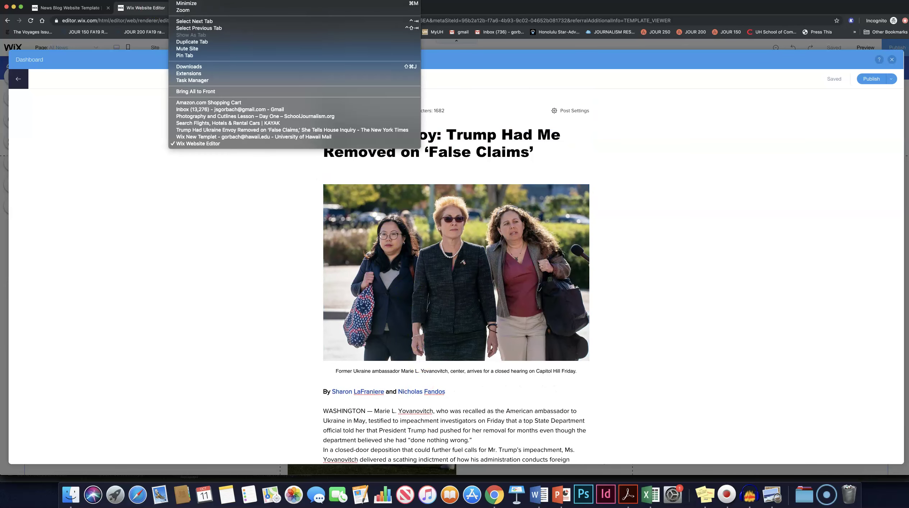
# Bring up the NYT envoy article and select the paragraph beginning 'Not long after'.
pyautogui.click(208, 133)
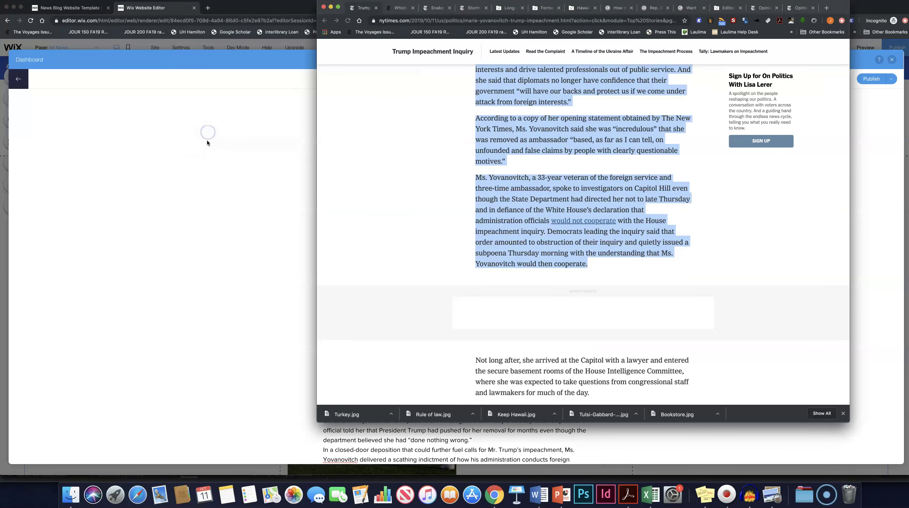
pyautogui.scroll(-6, 451, 147)
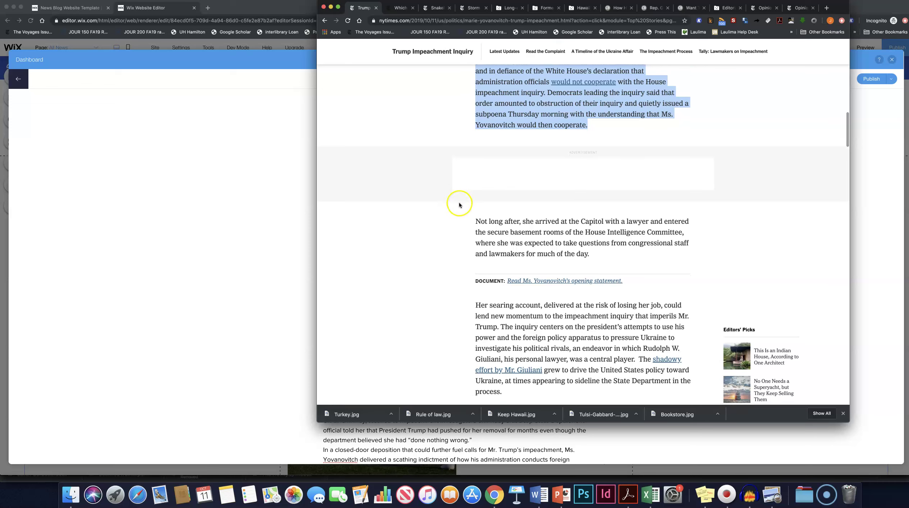
pyautogui.scroll(-2, 457, 198)
pyautogui.click(469, 195)
pyautogui.moveTo(590, 223); pyautogui.dragTo(476, 184)
pyautogui.press('super+c')
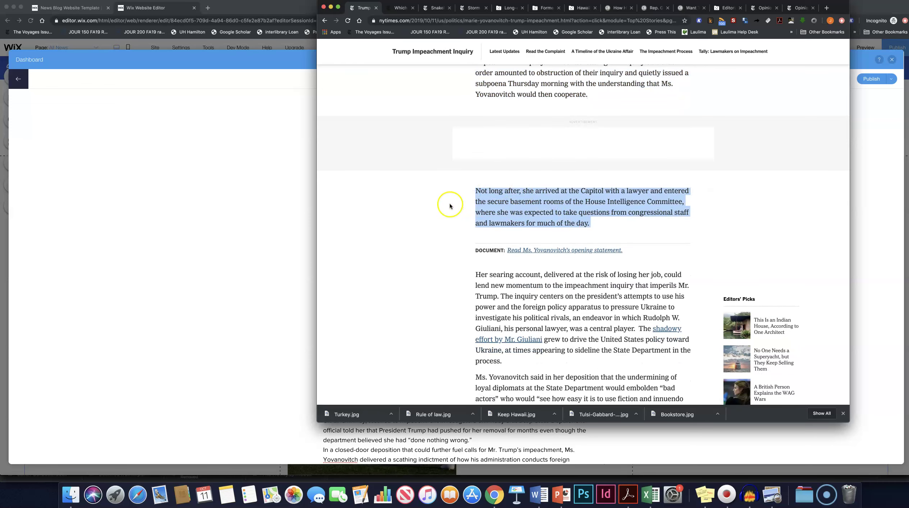
# Paste the 'Not long after' paragraph at the end of the Wix post body.
pyautogui.click(270, 254)
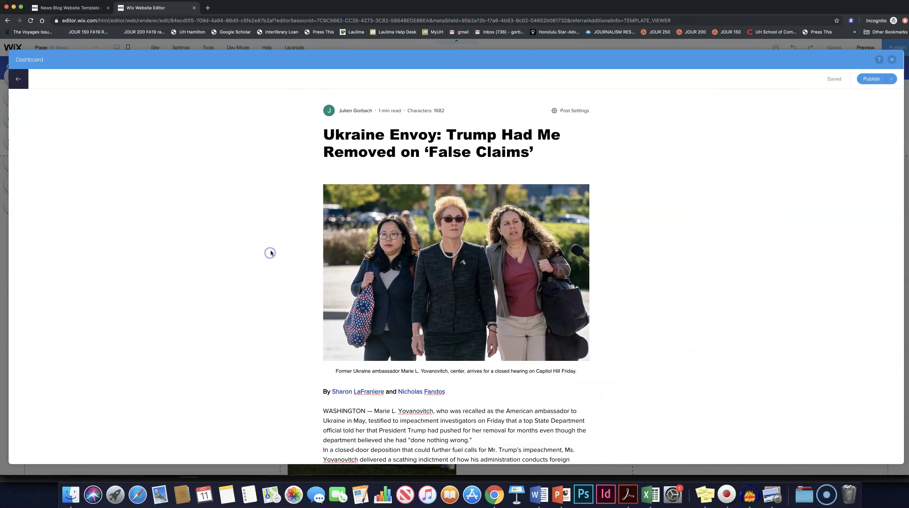
pyautogui.scroll(-5, 304, 220)
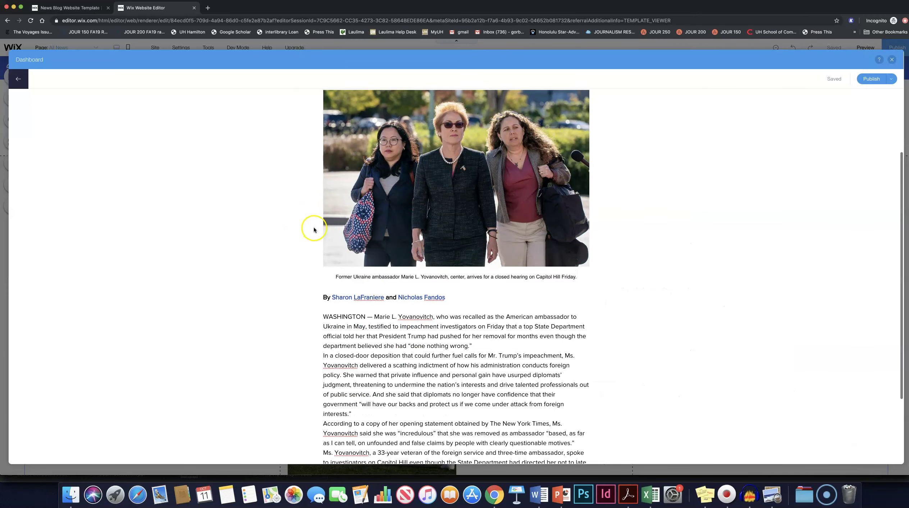
pyautogui.press('super+v')
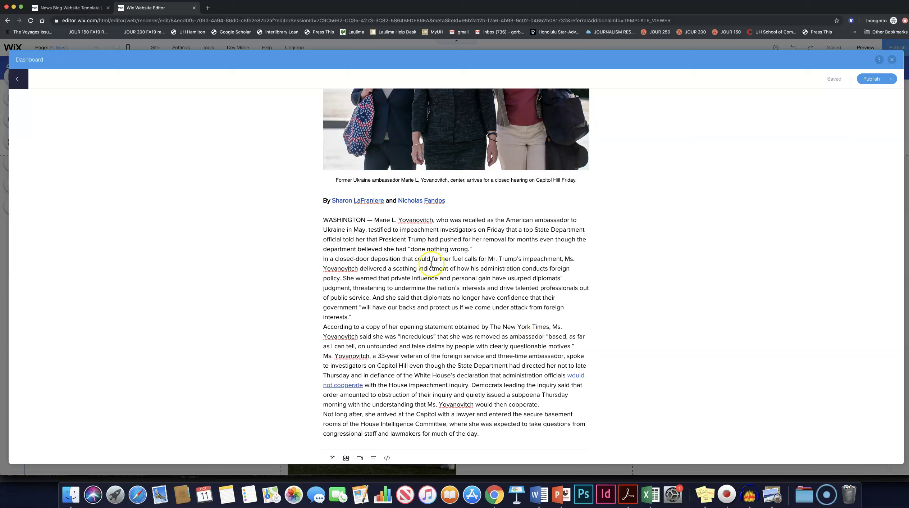
# Add blank lines between the body paragraphs, after 'done nothing wrong.' and 'would then cooperate.'.
pyautogui.click(475, 248)
pyautogui.press('Return')
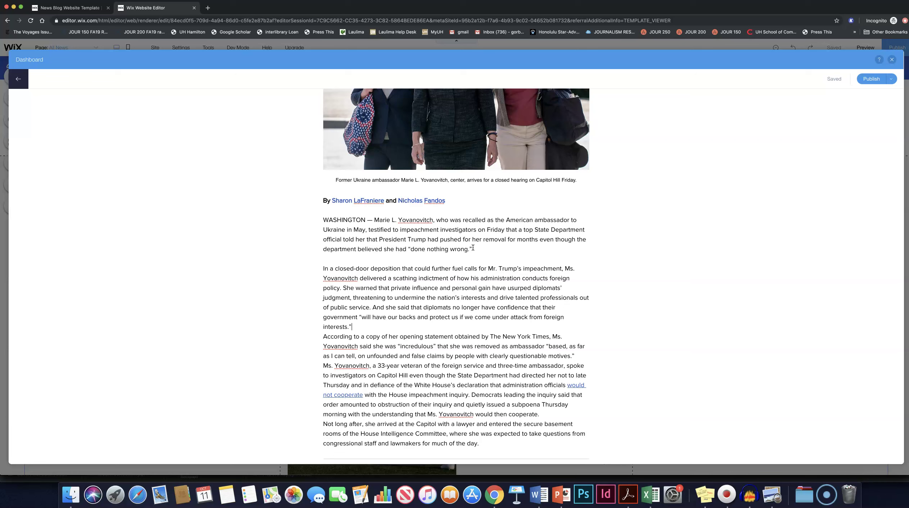
pyautogui.press('Return')
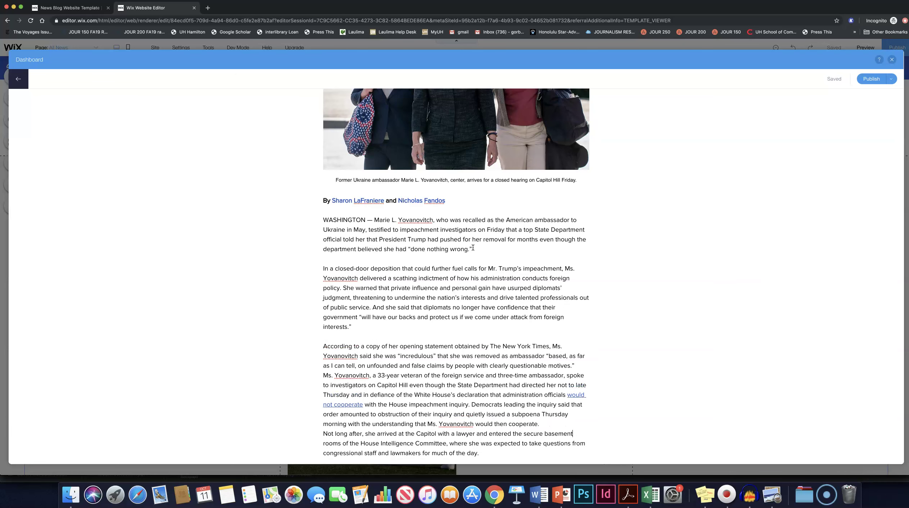
pyautogui.press('Return')
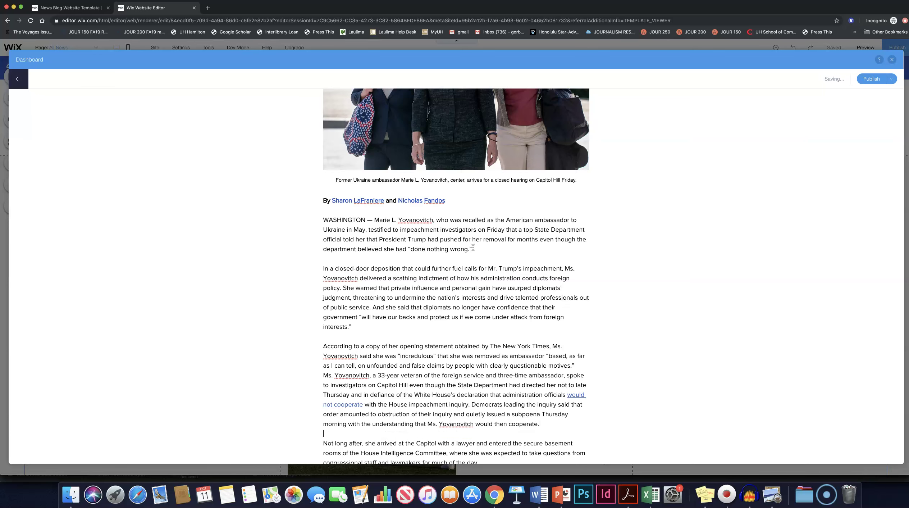
pyautogui.scroll(-3, 493, 209)
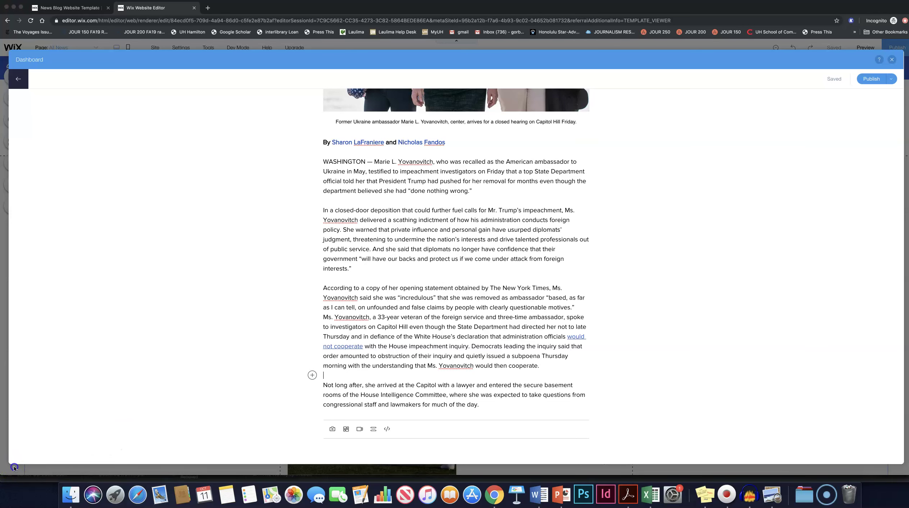
pyautogui.scroll(13, 315, 299)
pyautogui.scroll(-8, 306, 313)
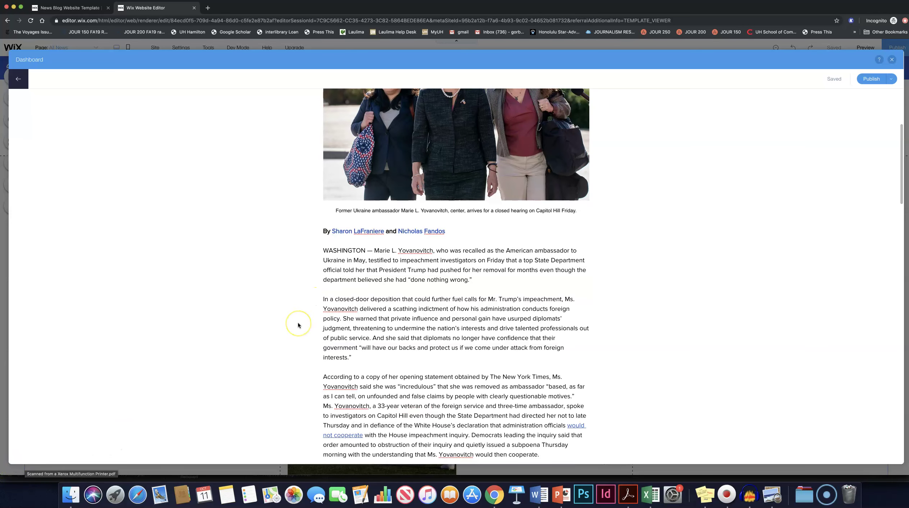
pyautogui.scroll(-8, 377, 325)
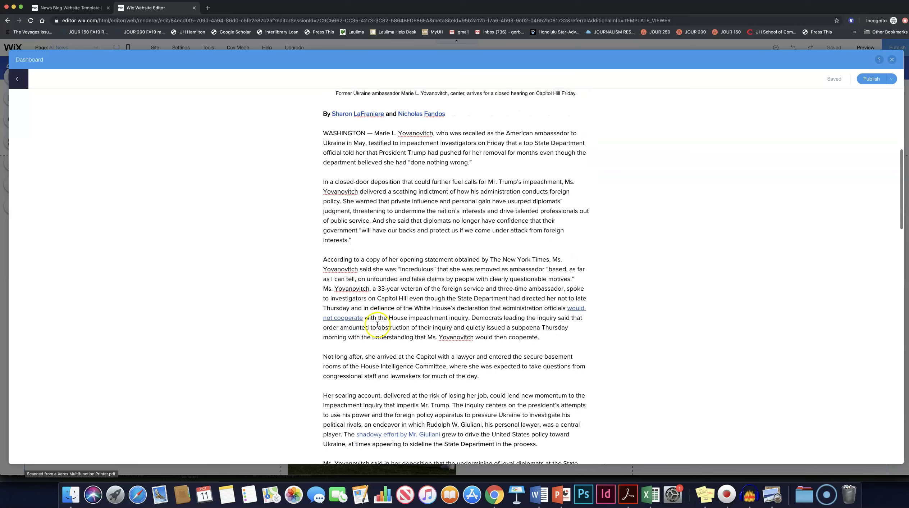
pyautogui.scroll(-14, 377, 324)
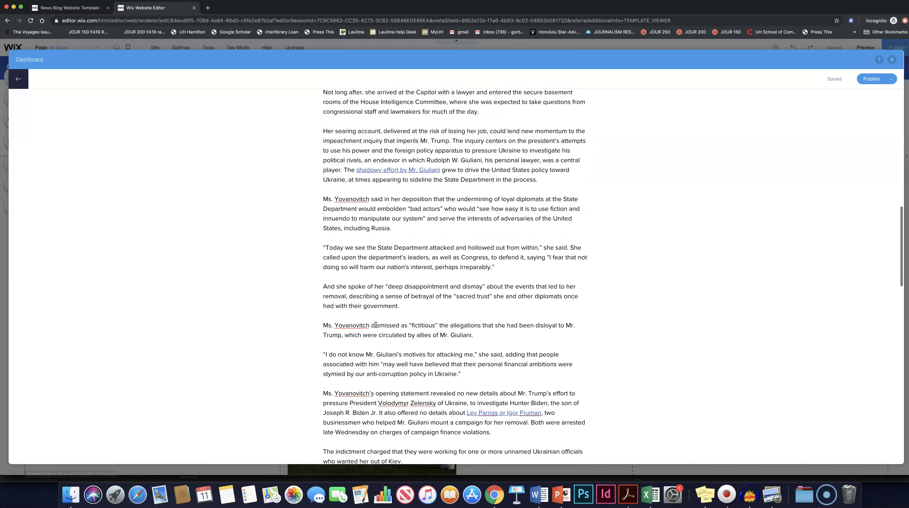
pyautogui.scroll(-20, 373, 325)
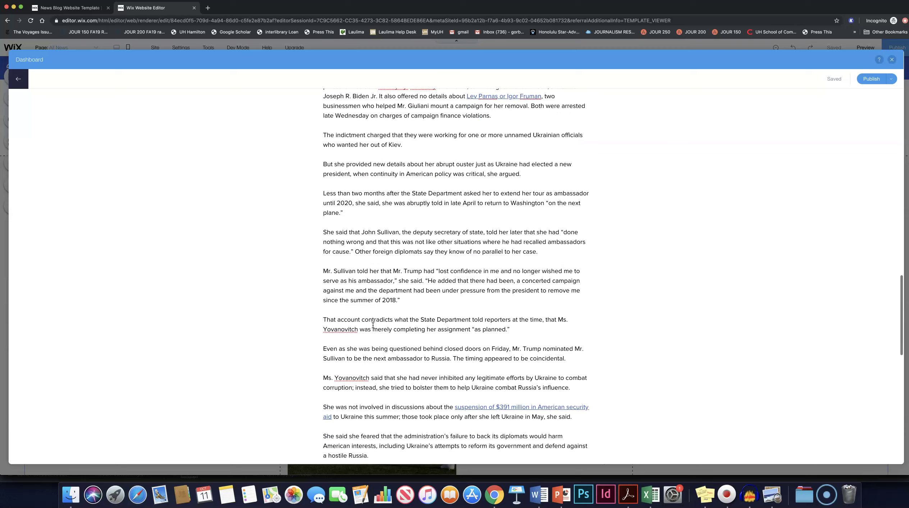
pyautogui.scroll(-3, 373, 326)
pyautogui.scroll(-10, 372, 327)
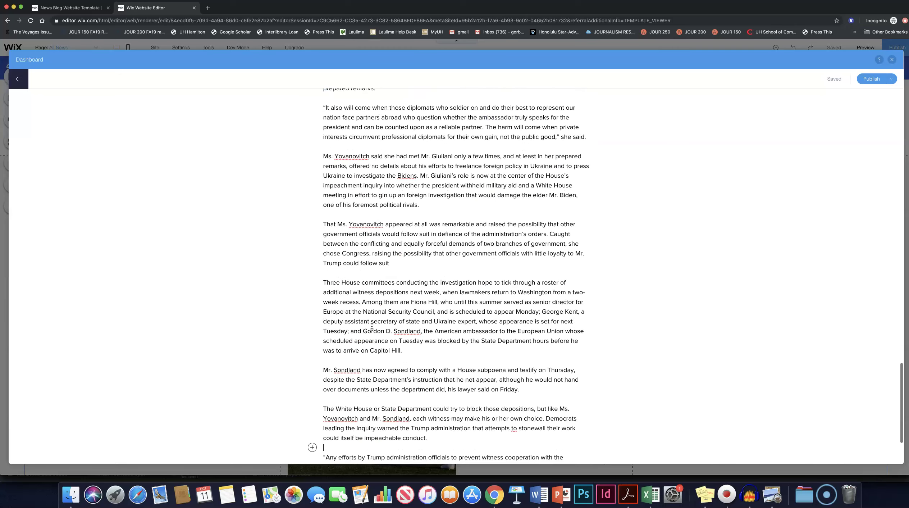
pyautogui.scroll(20, 372, 326)
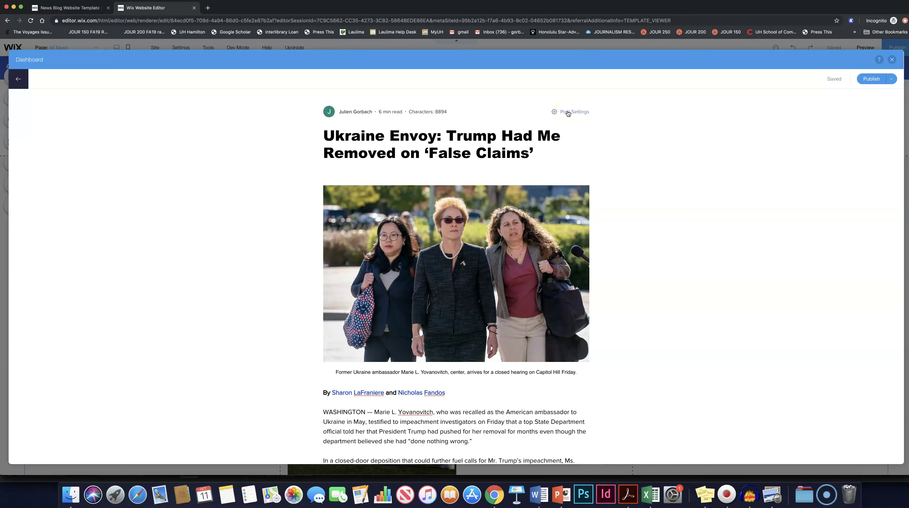
# Assign the Ukraine Envoy post to Top Stories and National Stories, save, and publish it.
pyautogui.click(568, 114)
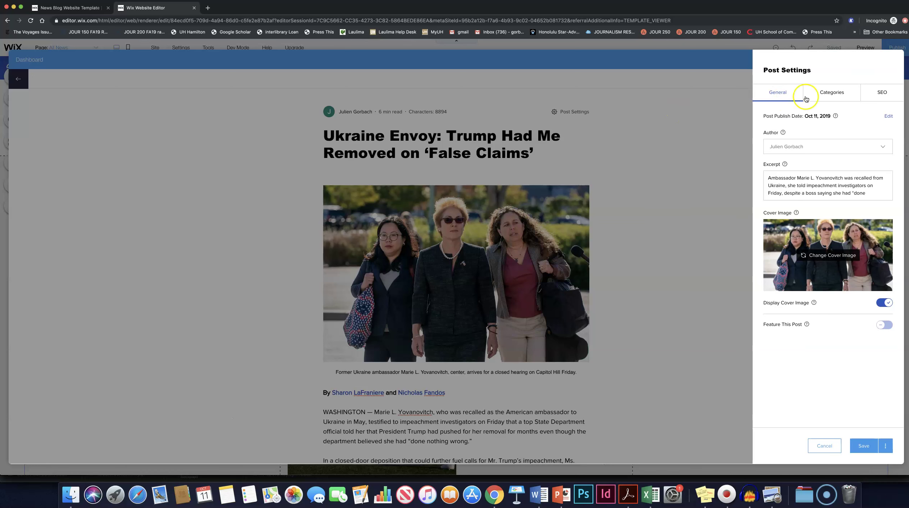
pyautogui.click(832, 94)
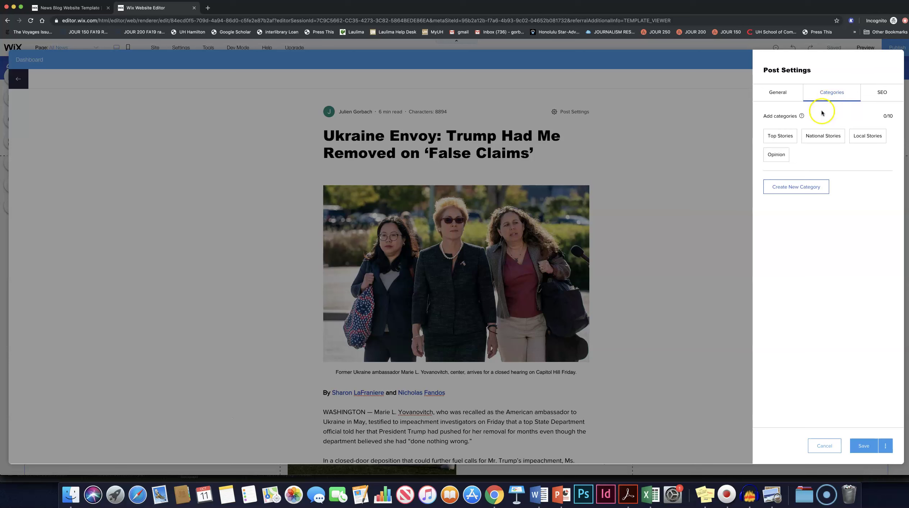
pyautogui.click(780, 137)
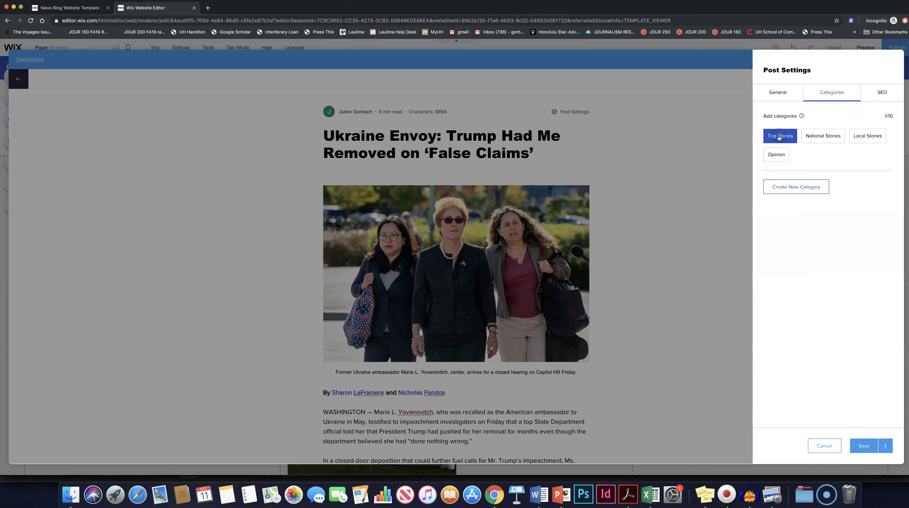
pyautogui.click(829, 140)
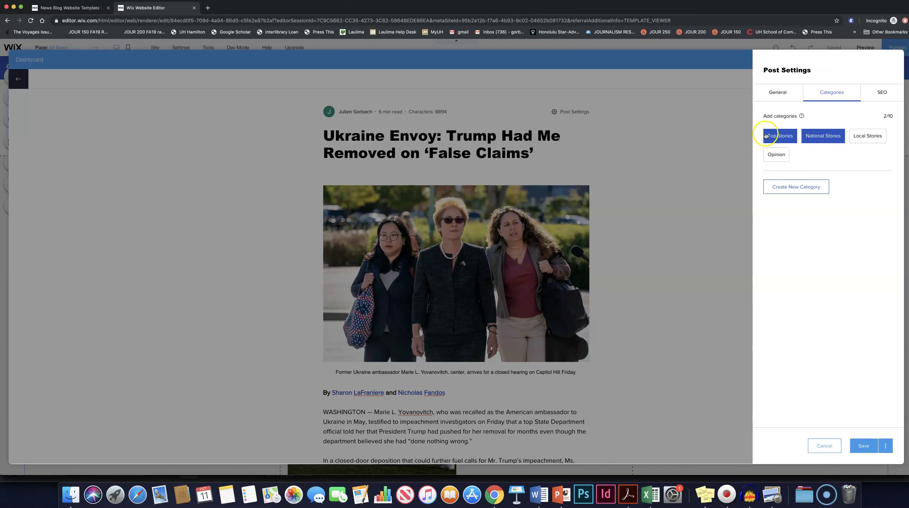
pyautogui.click(775, 138)
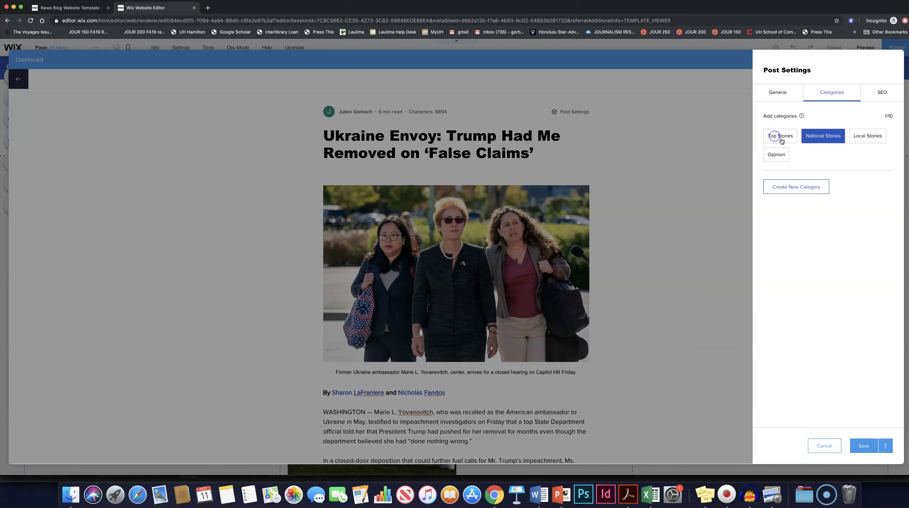
pyautogui.click(779, 139)
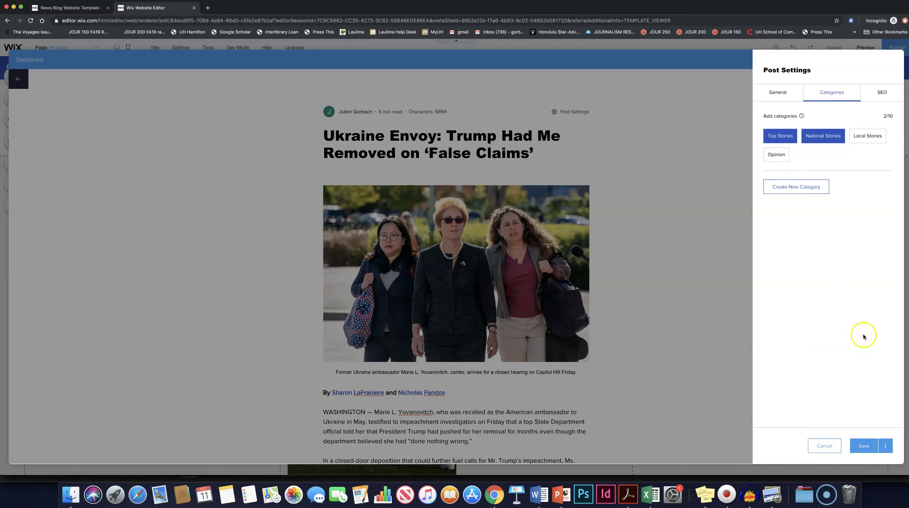
pyautogui.click(865, 445)
pyautogui.click(875, 80)
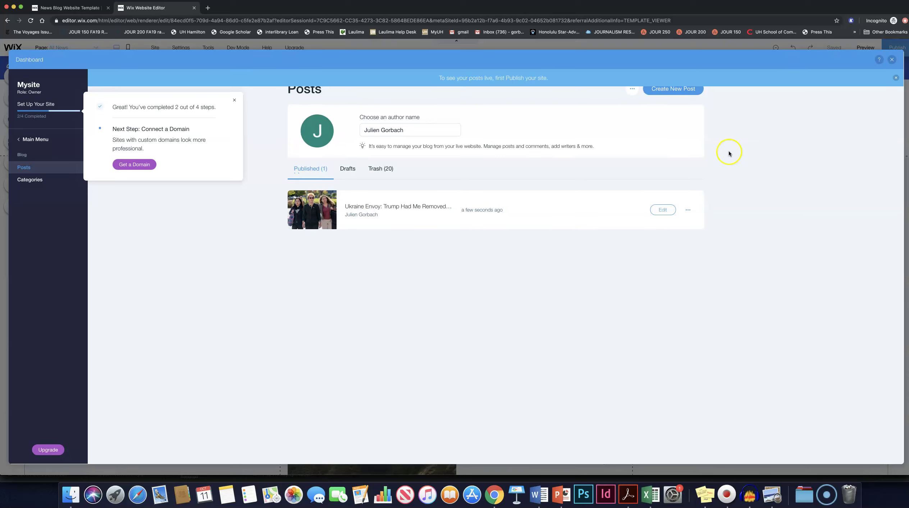
# Dismiss the 'completed 2 out of 4 steps' setup notice and bring up the browser's window list.
pyautogui.click(234, 101)
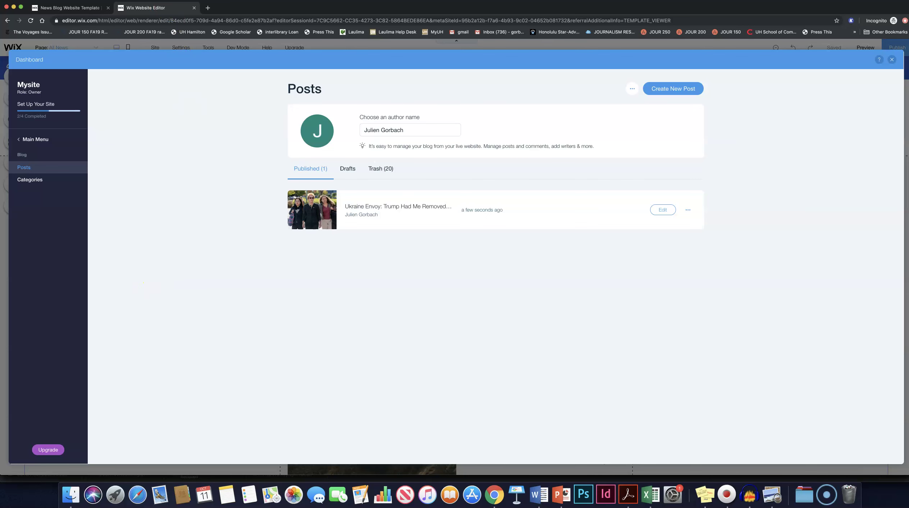
pyautogui.click(180, 1)
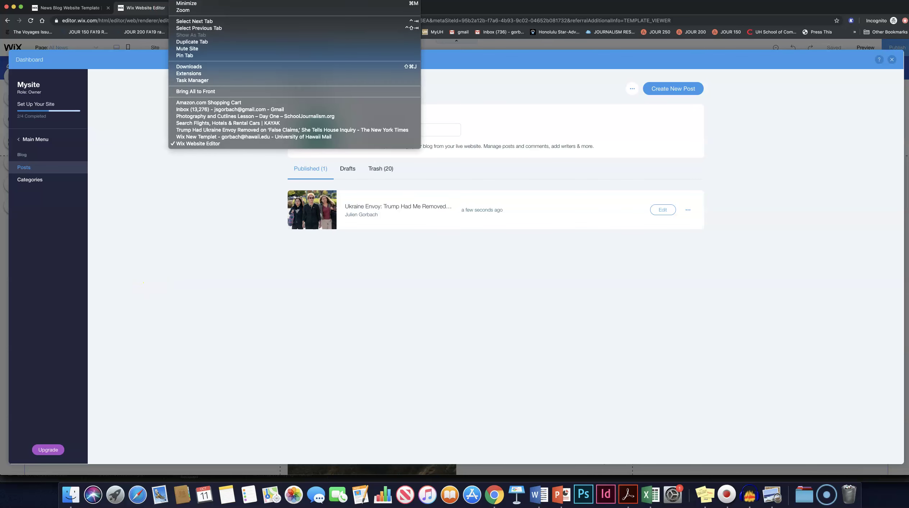
# Bring the NYT window forward and look through the Democrats race, Snakehead fish and blizzard articles.
pyautogui.click(196, 132)
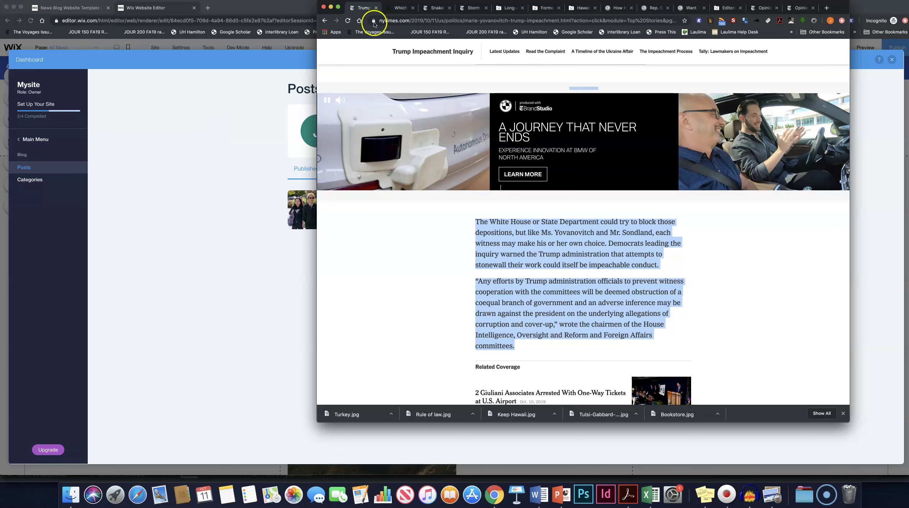
pyautogui.click(402, 9)
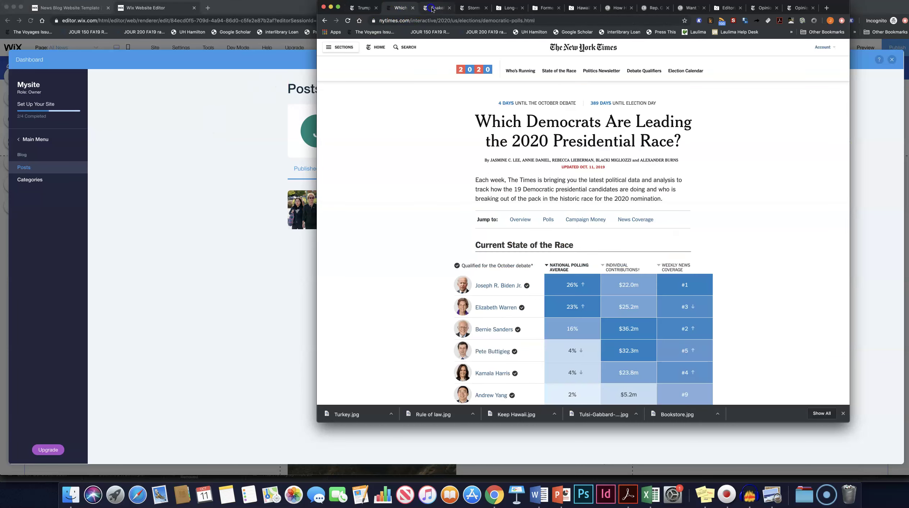
pyautogui.click(438, 8)
pyautogui.click(472, 8)
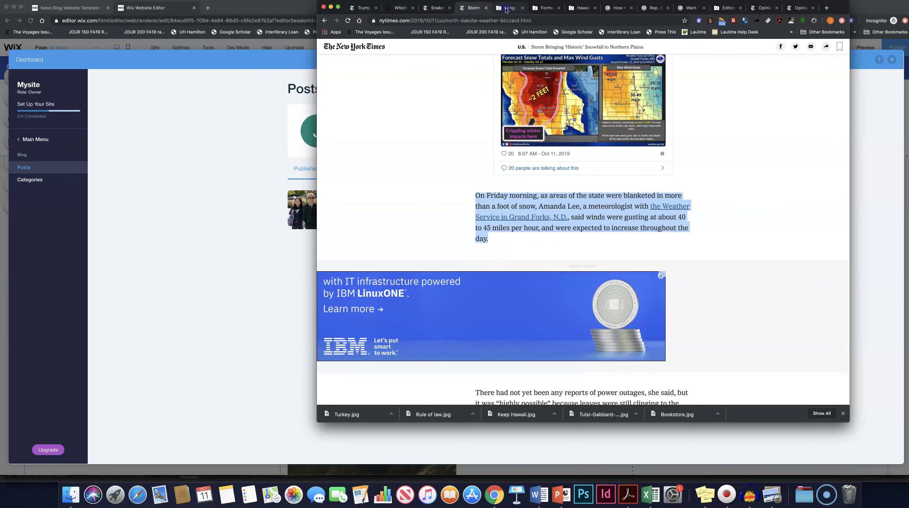
# Reload the failed Ala Wai canal and former death-row inmate Star-Advertiser pages.
pyautogui.click(506, 8)
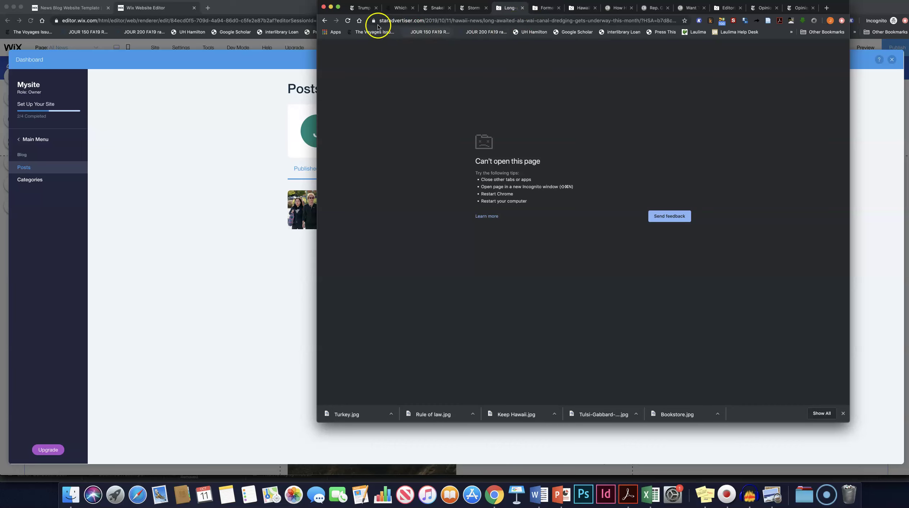
pyautogui.click(348, 20)
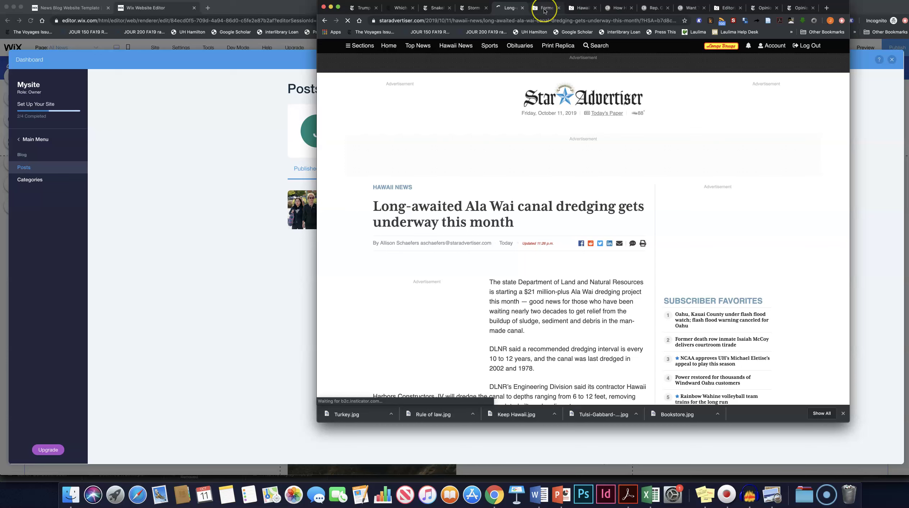
pyautogui.click(545, 9)
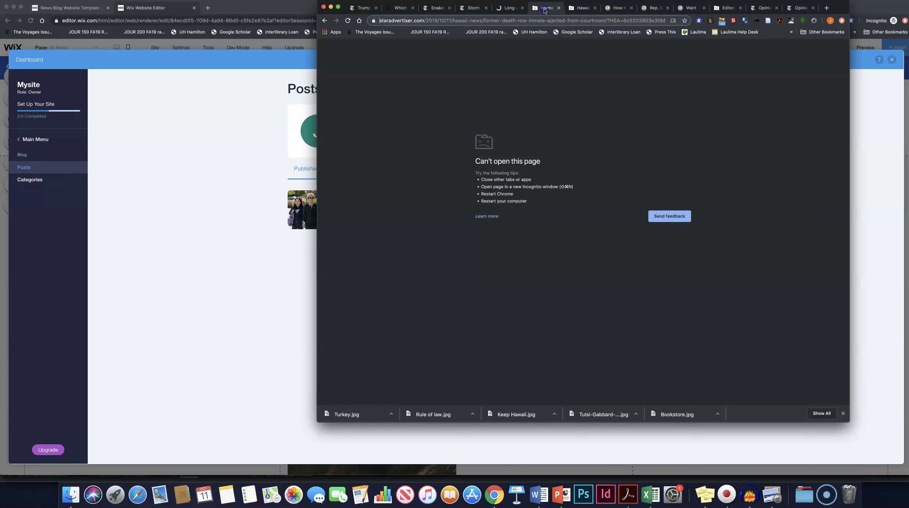
pyautogui.click(348, 20)
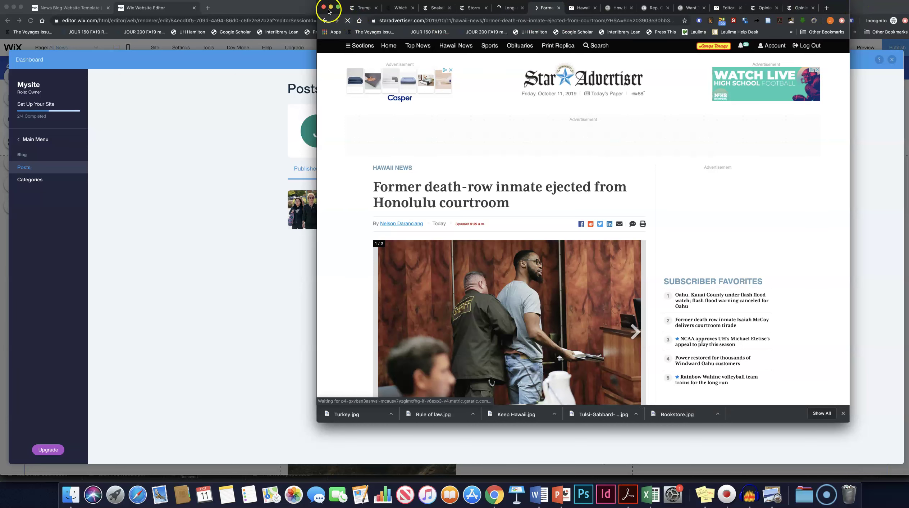
# Go back to Wix, preview the blog's Opinion category, then return to the editor.
pyautogui.click(217, 128)
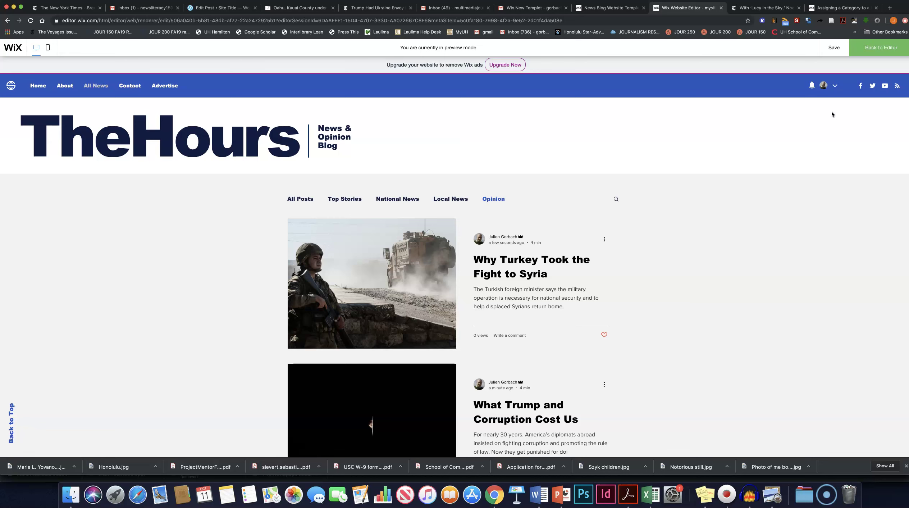
pyautogui.click(884, 53)
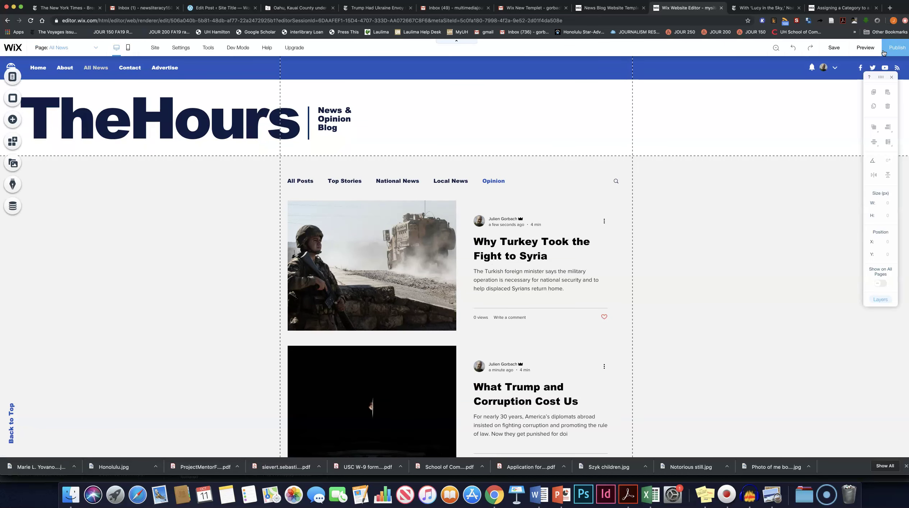
# Exit preview via Back to Editor, landing on All News with 'Why Turkey Took the Fight to Syria' on top.
pyautogui.click(863, 48)
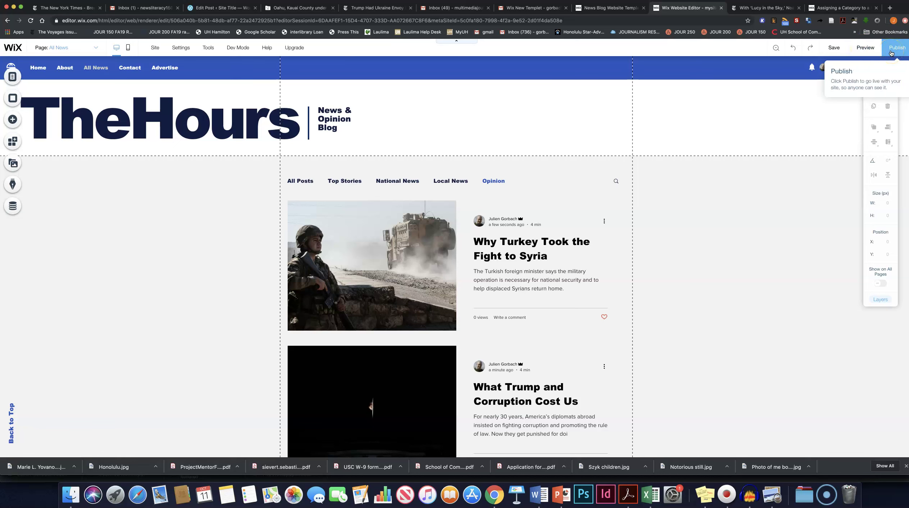
pyautogui.click(866, 52)
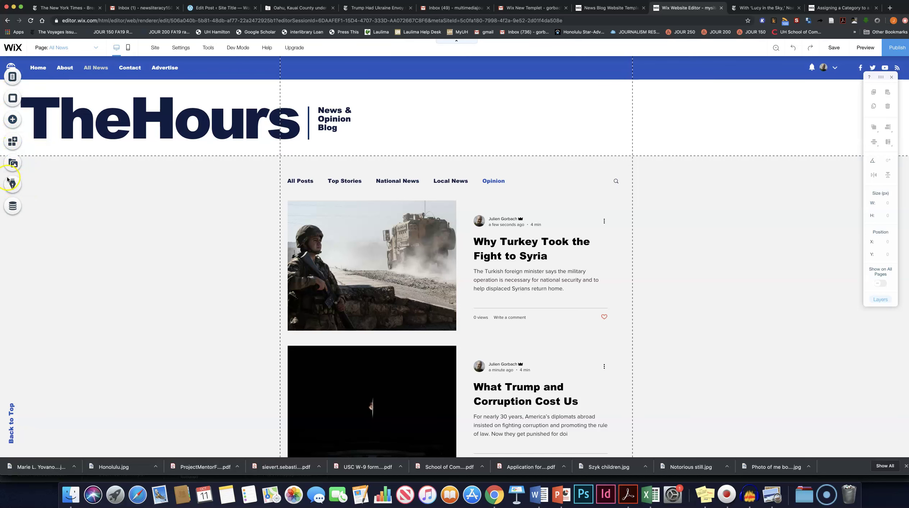
# Open Manage Posts from My Blog and scroll through the 13 published posts.
pyautogui.click(32, 185)
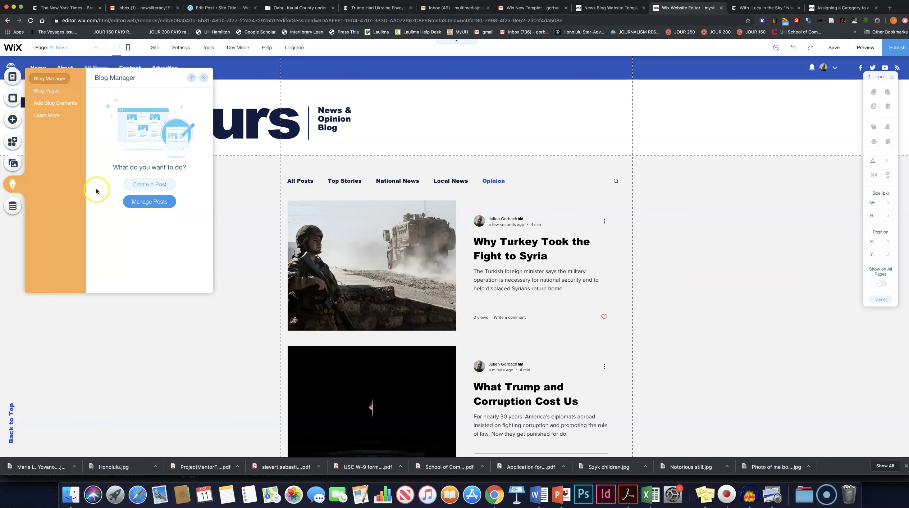
pyautogui.click(145, 204)
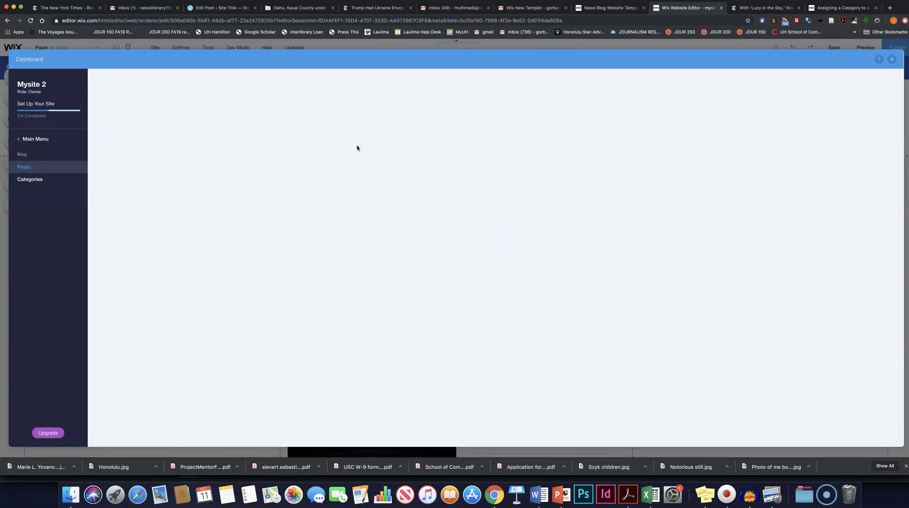
pyautogui.scroll(-3, 402, 171)
pyautogui.scroll(-7, 402, 171)
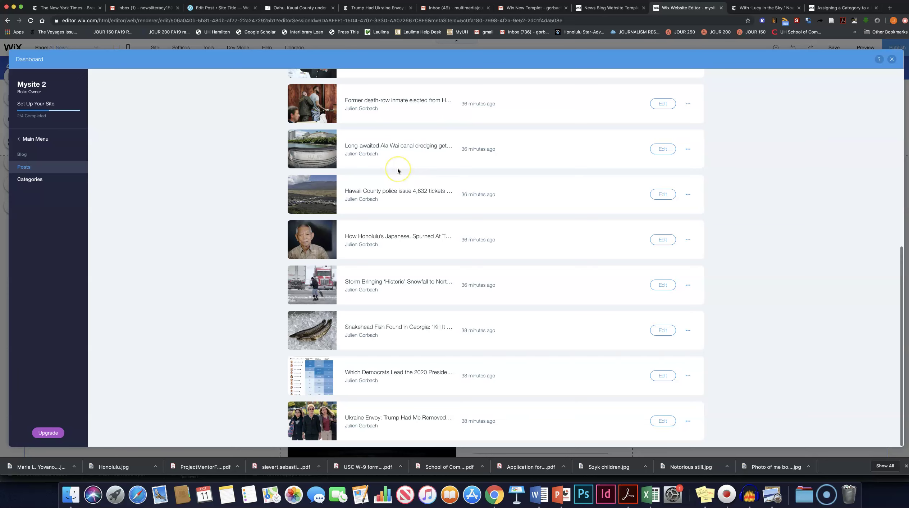
pyautogui.scroll(8, 398, 170)
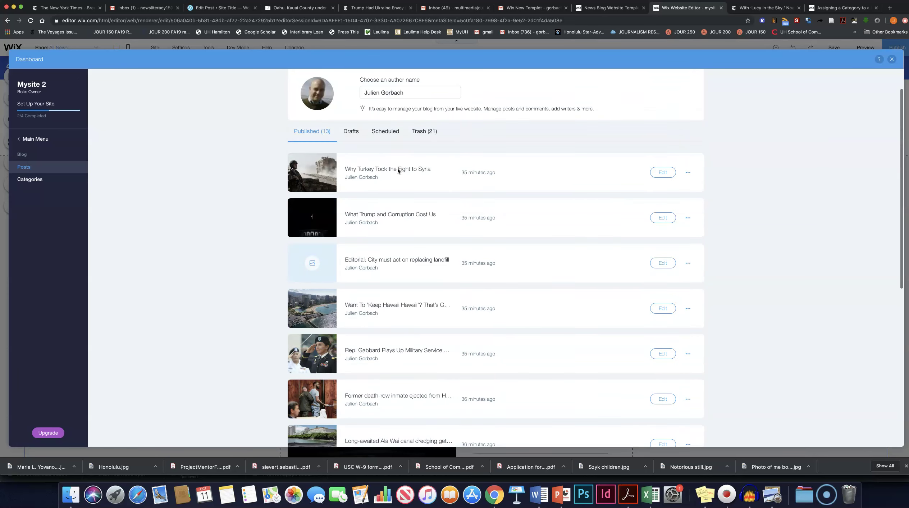
pyautogui.scroll(2, 397, 170)
pyautogui.click(661, 210)
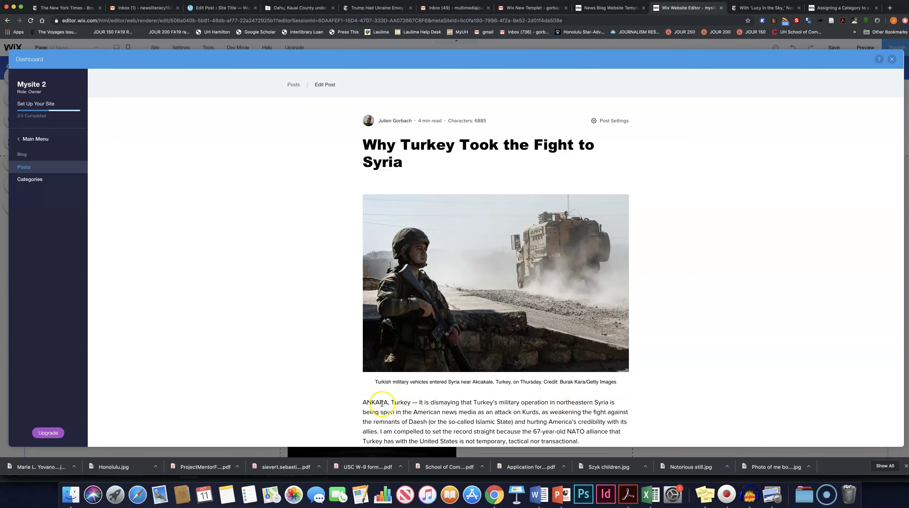
pyautogui.scroll(-3, 383, 403)
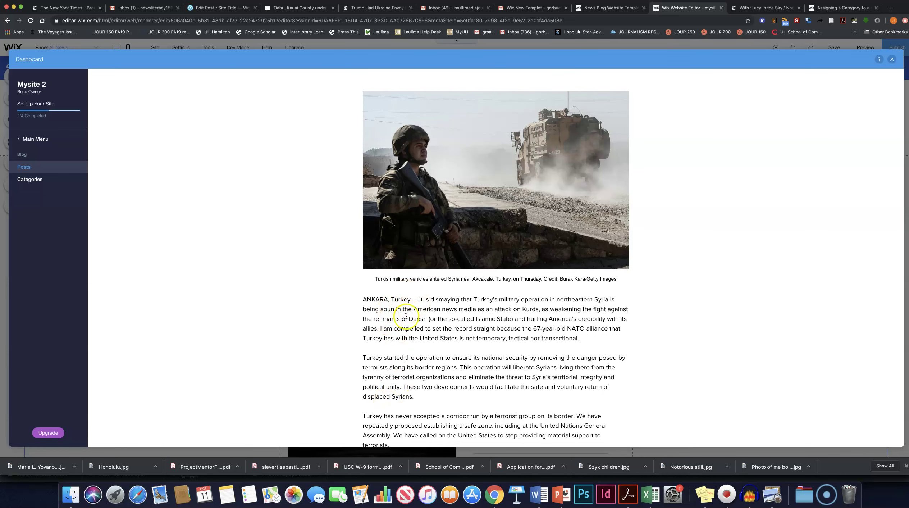
pyautogui.scroll(3, 468, 252)
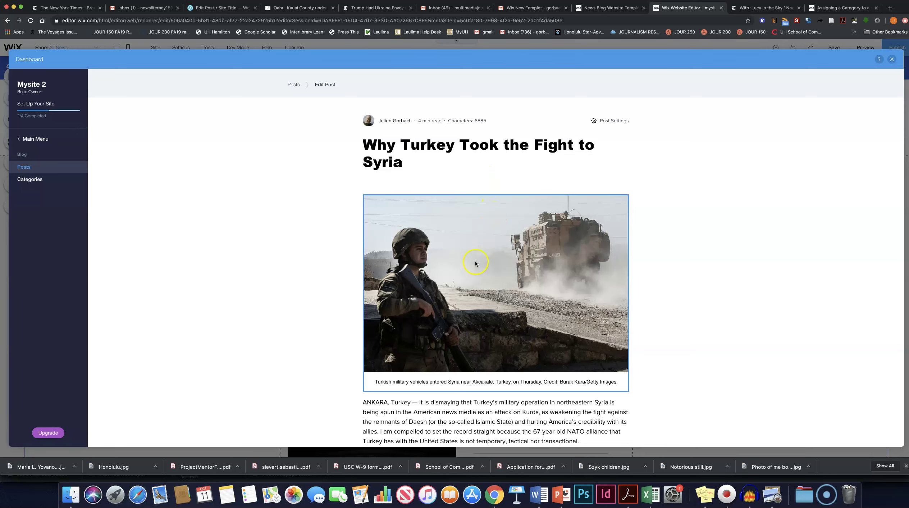
pyautogui.scroll(-15, 458, 308)
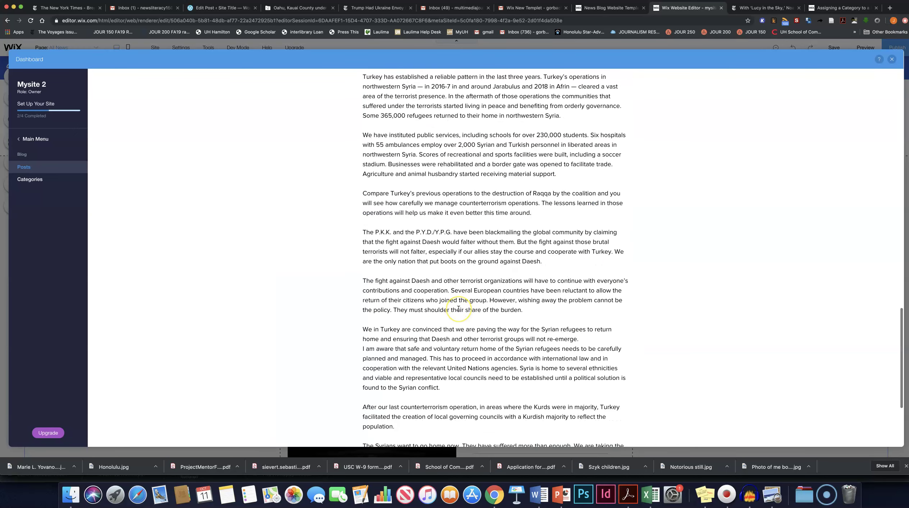
pyautogui.scroll(-5, 459, 309)
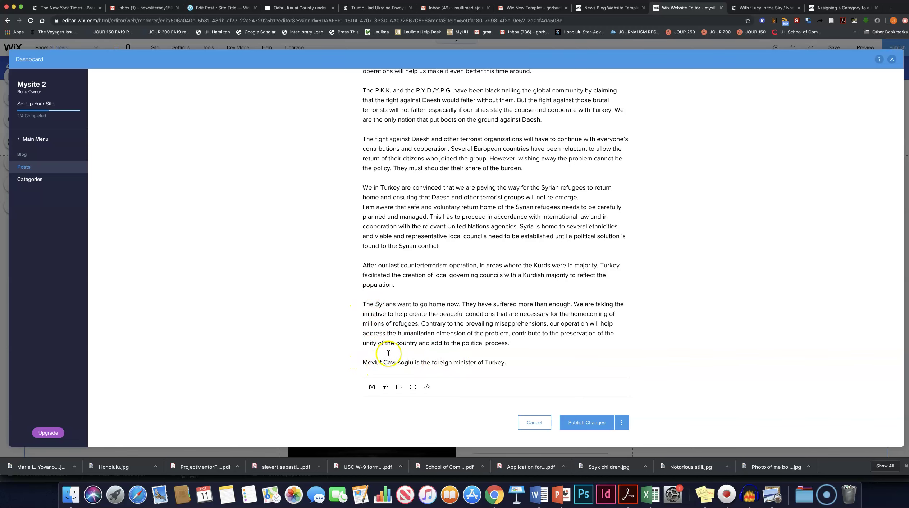
pyautogui.scroll(20, 389, 353)
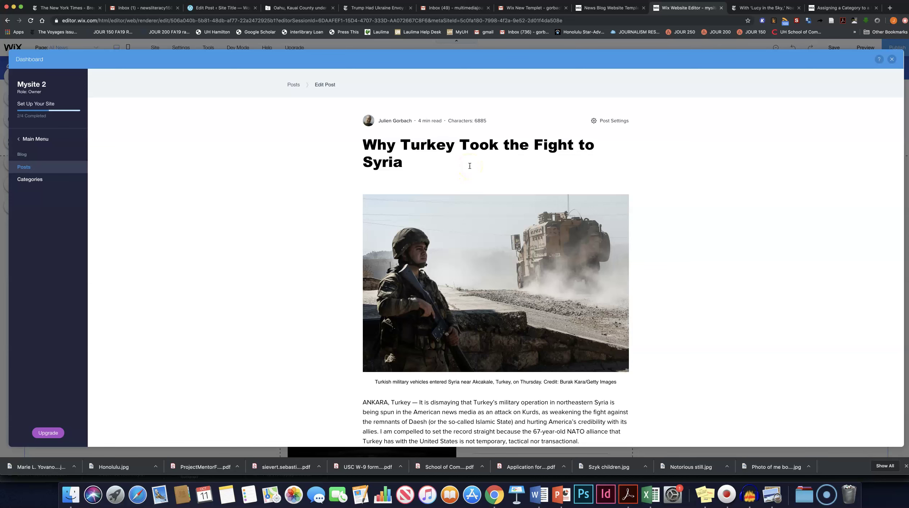
pyautogui.click(611, 120)
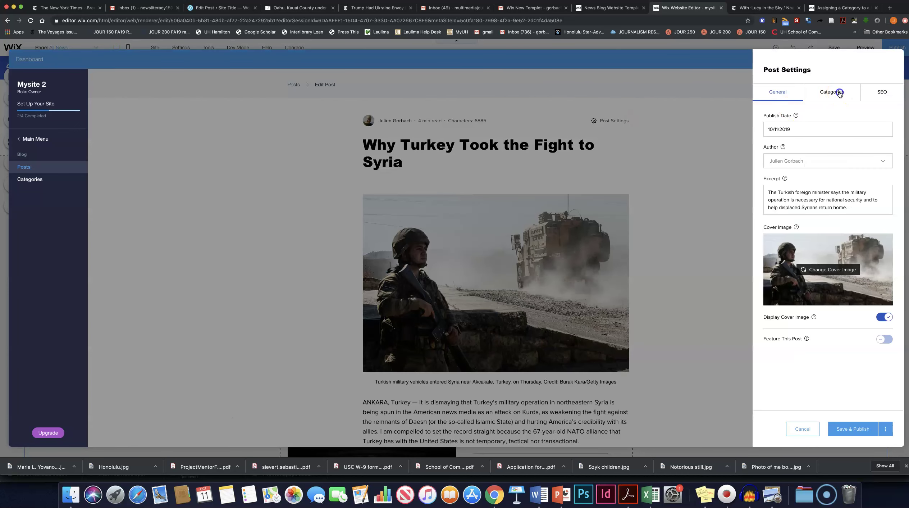
pyautogui.click(840, 94)
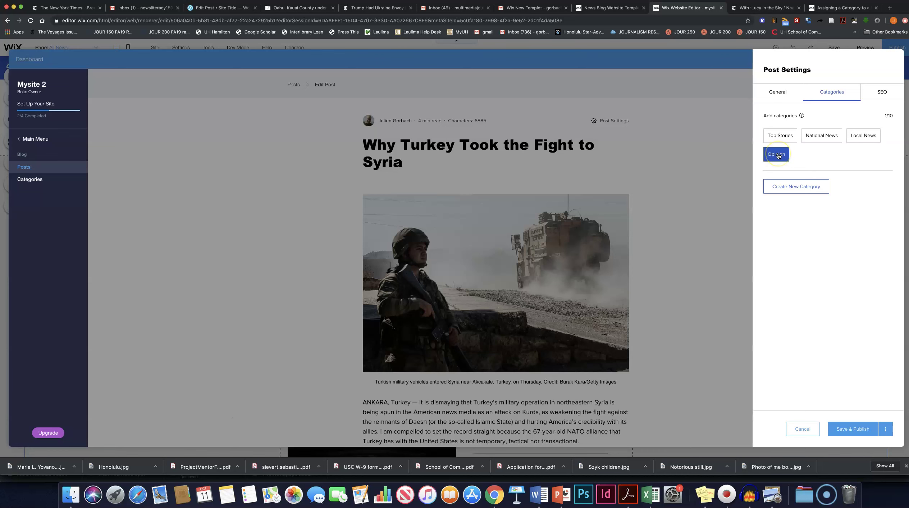
pyautogui.click(804, 430)
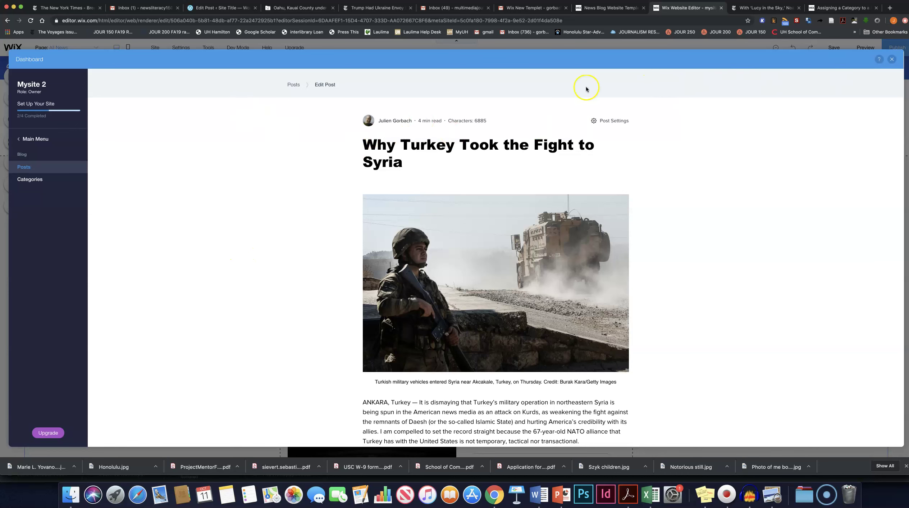
# Return to the Posts list, open and dismiss the Snakehead Fish post's options, then close the dashboard.
pyautogui.click(293, 84)
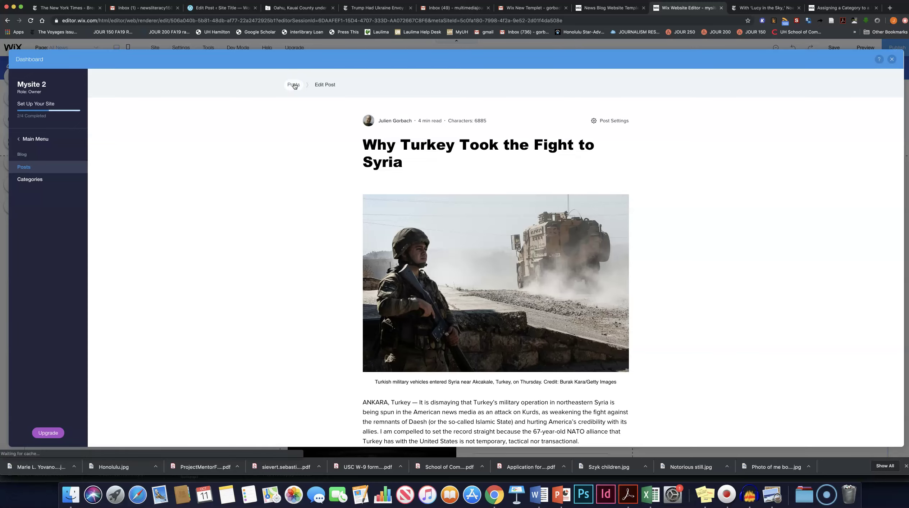
pyautogui.scroll(-10, 291, 170)
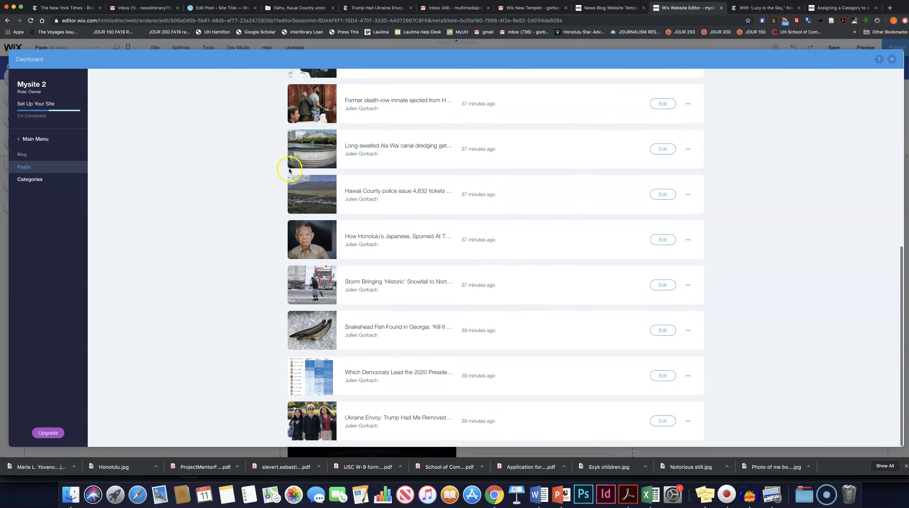
pyautogui.click(688, 330)
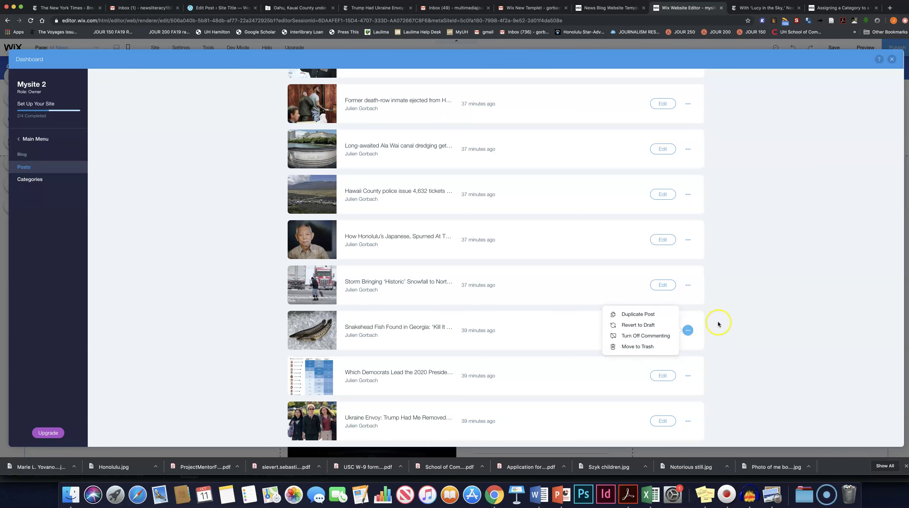
pyautogui.click(723, 337)
pyautogui.scroll(10, 736, 329)
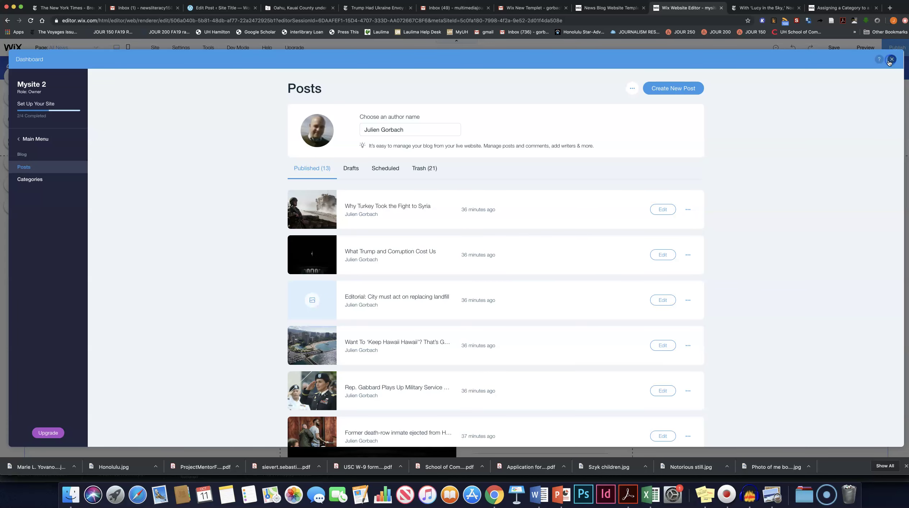
pyautogui.click(892, 60)
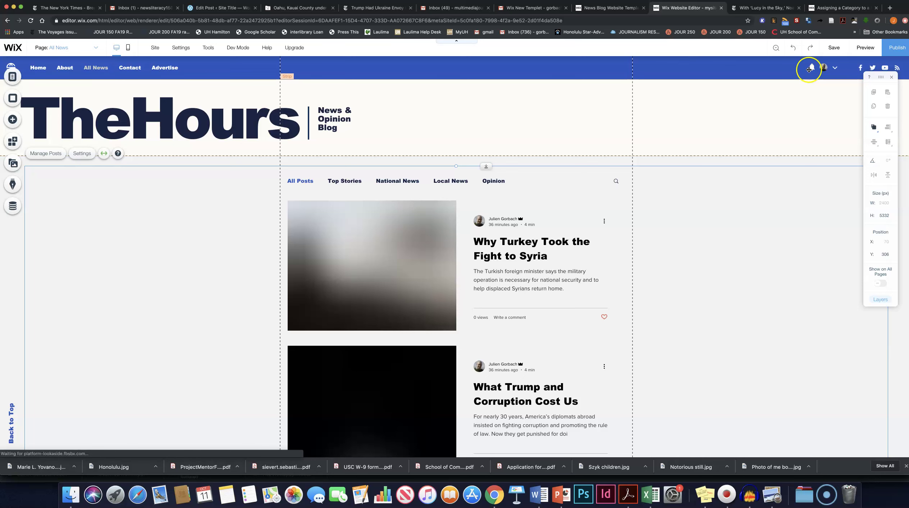
# Preview the site and filter the blog to Top Stories, scrolling through its posts.
pyautogui.click(867, 50)
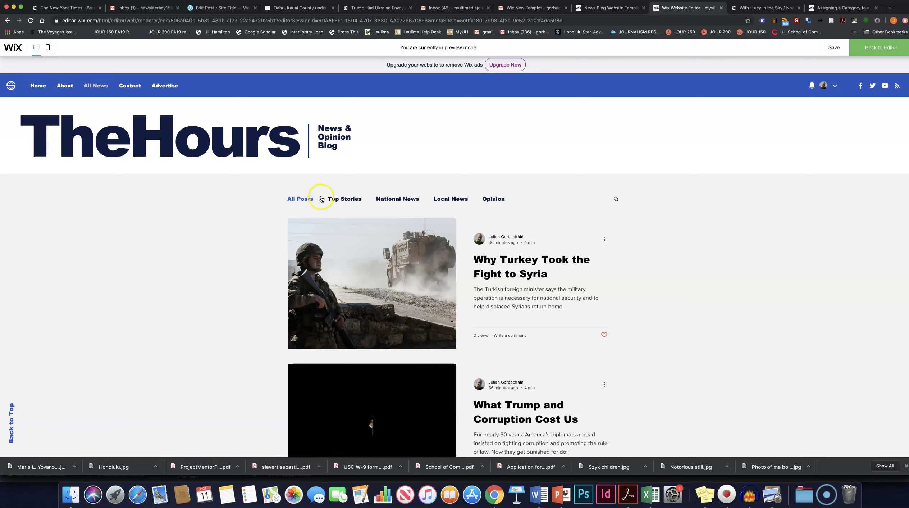
pyautogui.click(343, 203)
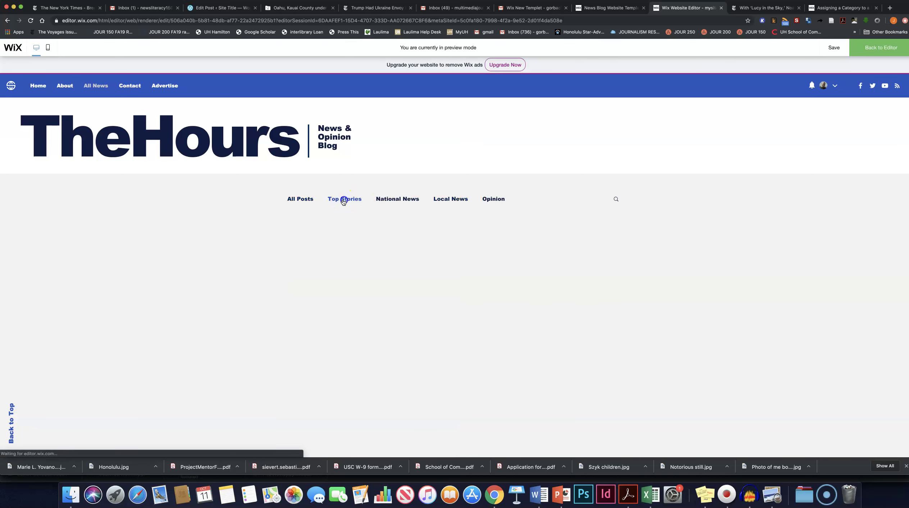
pyautogui.scroll(-8, 344, 203)
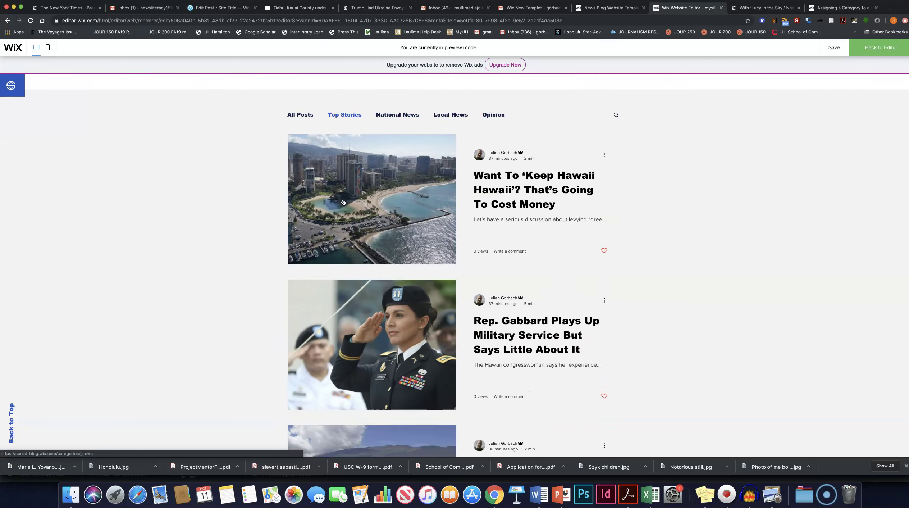
pyautogui.scroll(-15, 344, 202)
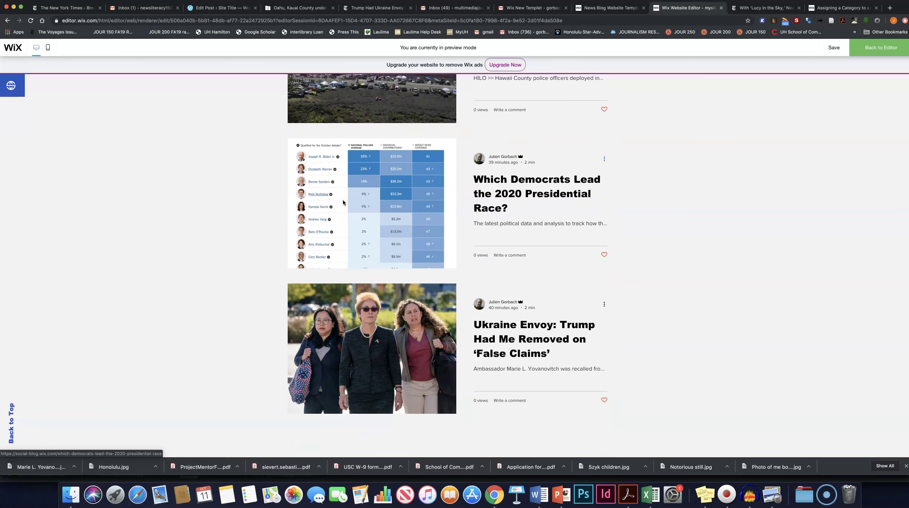
pyautogui.scroll(18, 343, 202)
pyautogui.scroll(4, 343, 202)
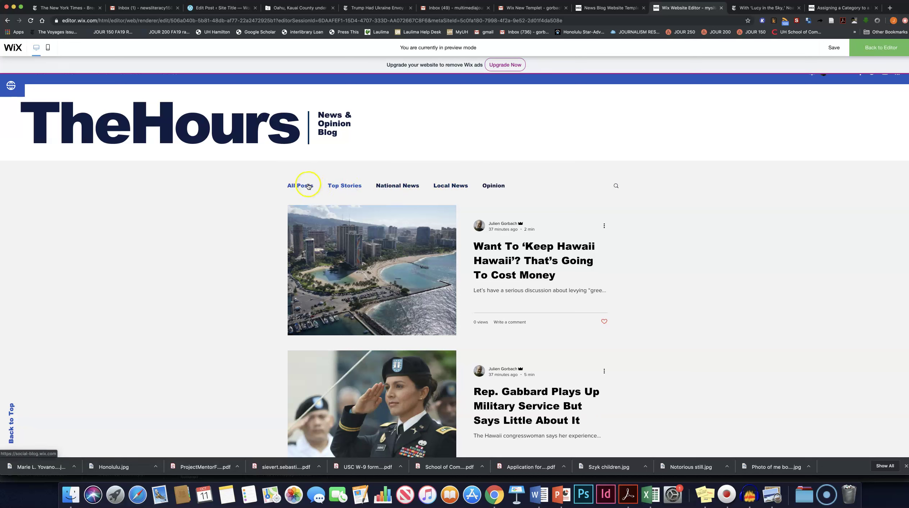
# Filter the blog by National News, then Local News, scrolling each list.
pyautogui.click(393, 186)
pyautogui.scroll(-6, 393, 187)
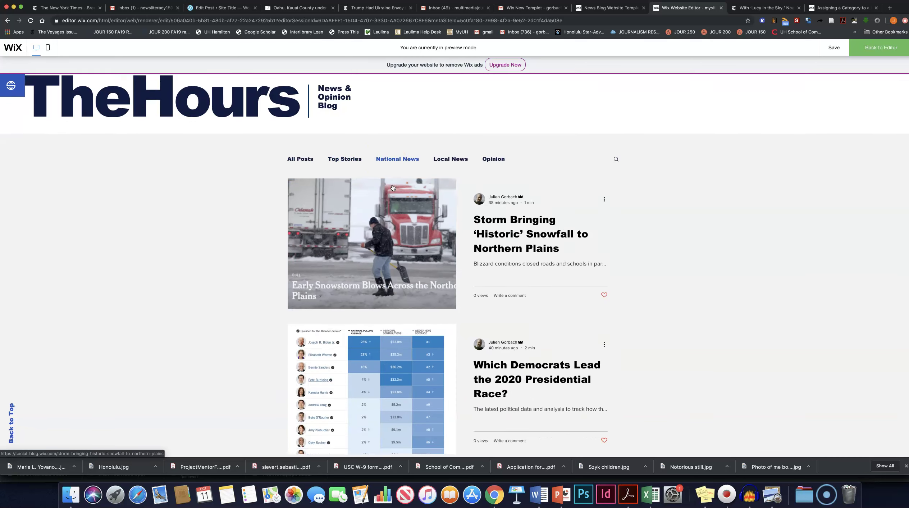
pyautogui.scroll(7, 393, 188)
pyautogui.click(454, 197)
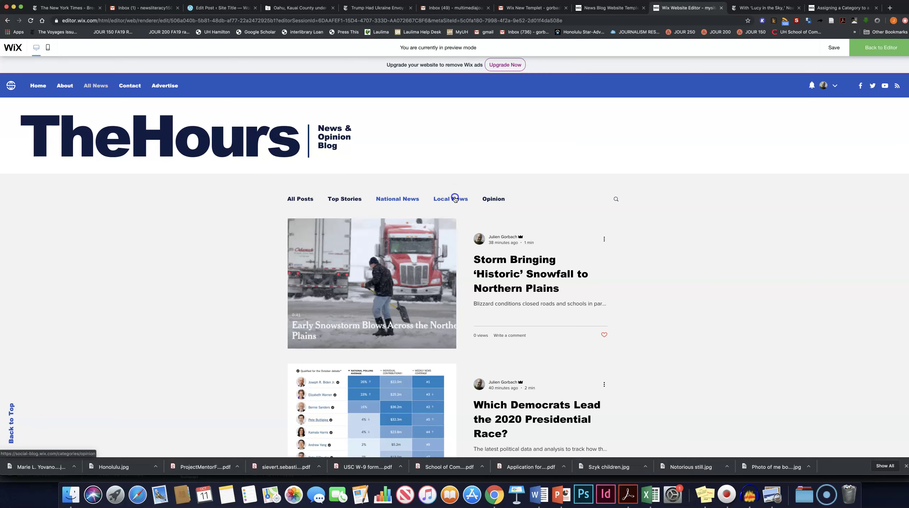
pyautogui.scroll(-14, 455, 199)
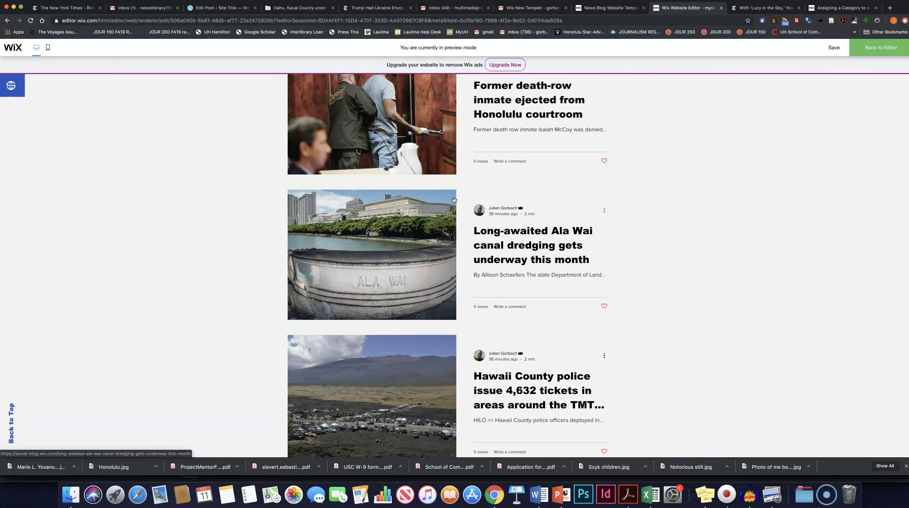
pyautogui.scroll(14, 454, 200)
# Filter the blog by Opinion and review its posts, led by 'Why Turkey Took the Fight to Syria'.
pyautogui.click(490, 200)
pyautogui.scroll(-9, 379, 206)
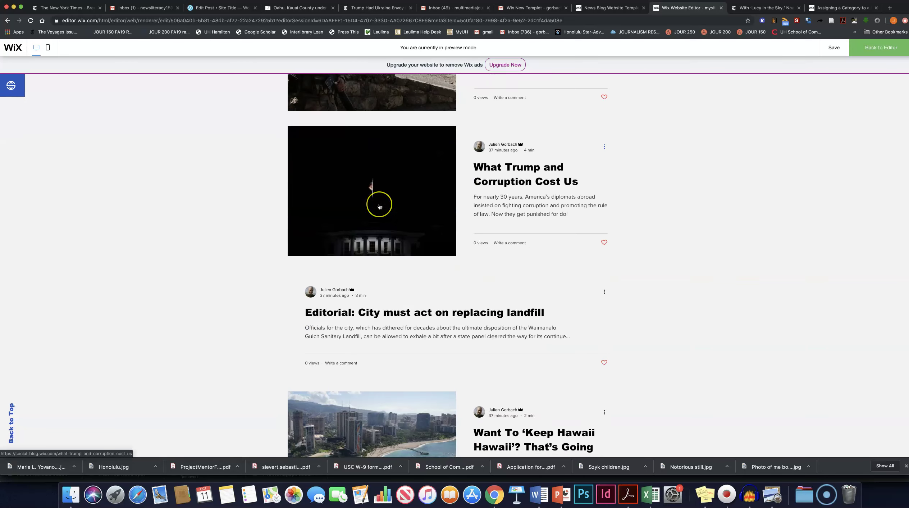
pyautogui.scroll(-4, 380, 205)
pyautogui.scroll(13, 380, 206)
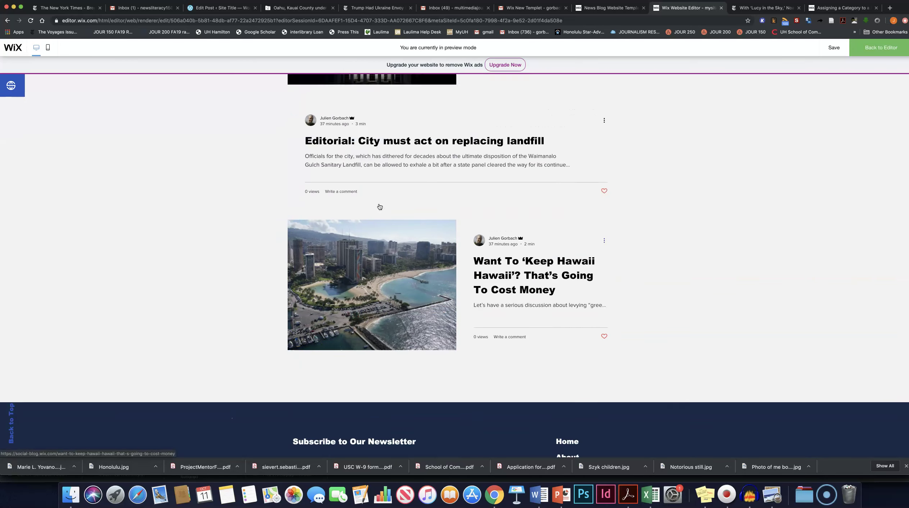
pyautogui.click(389, 190)
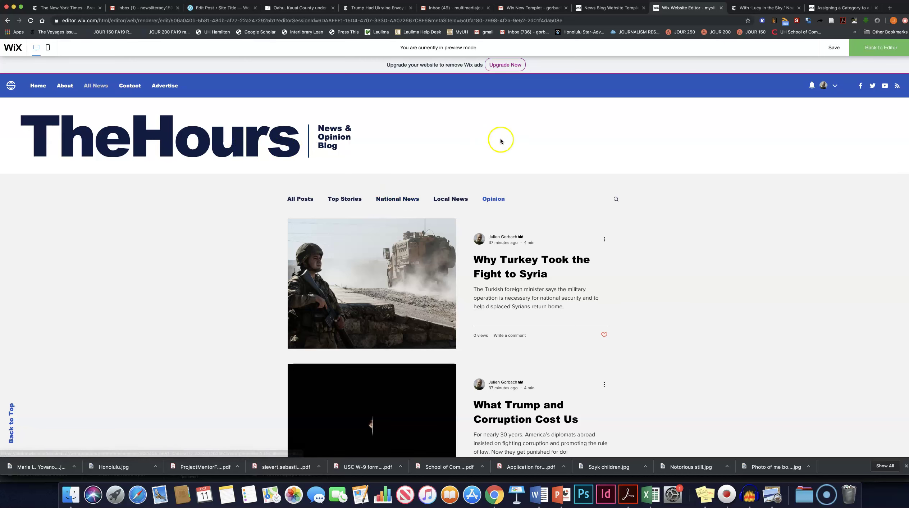
# Exit the preview back to the editor and select the TheHours title text on the All News page.
pyautogui.click(882, 49)
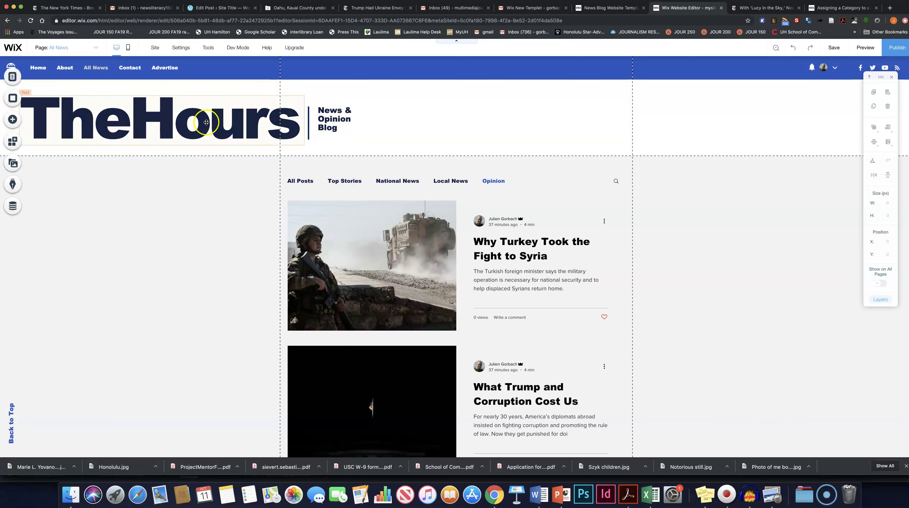
pyautogui.click(185, 120)
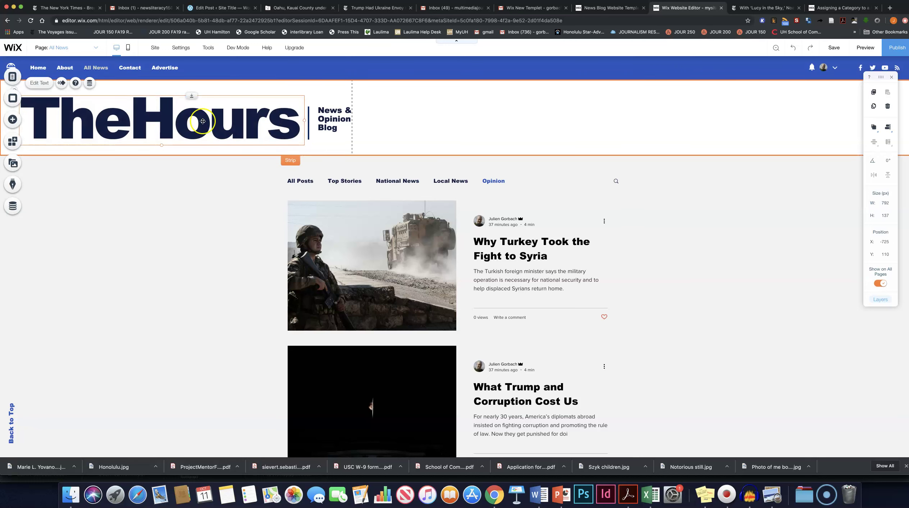
pyautogui.click(190, 118)
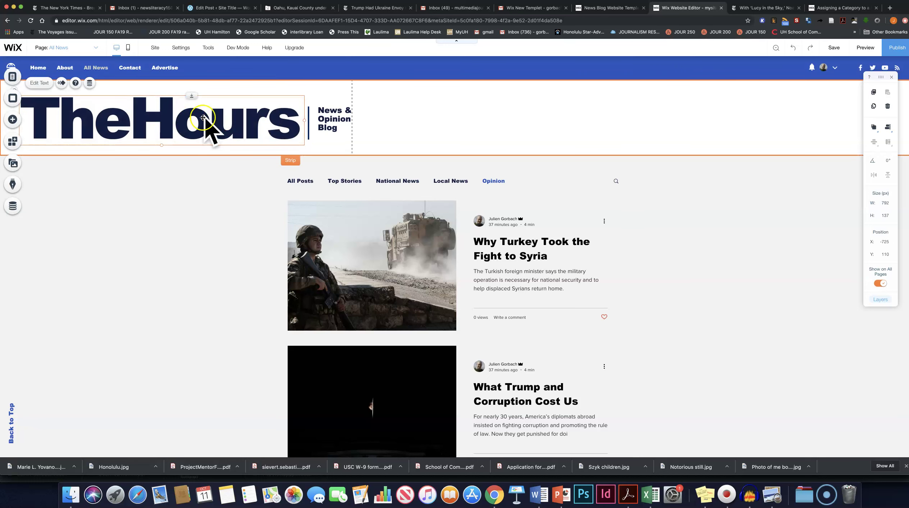